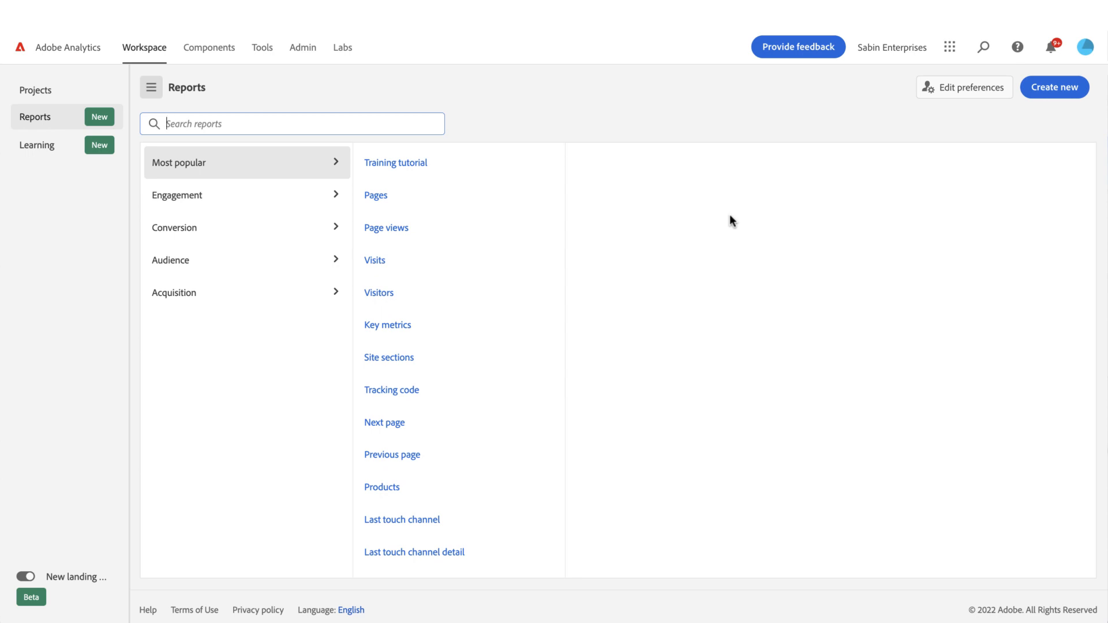
- Search the reports list for "next" and for "page summ", clearing each search
text(next)
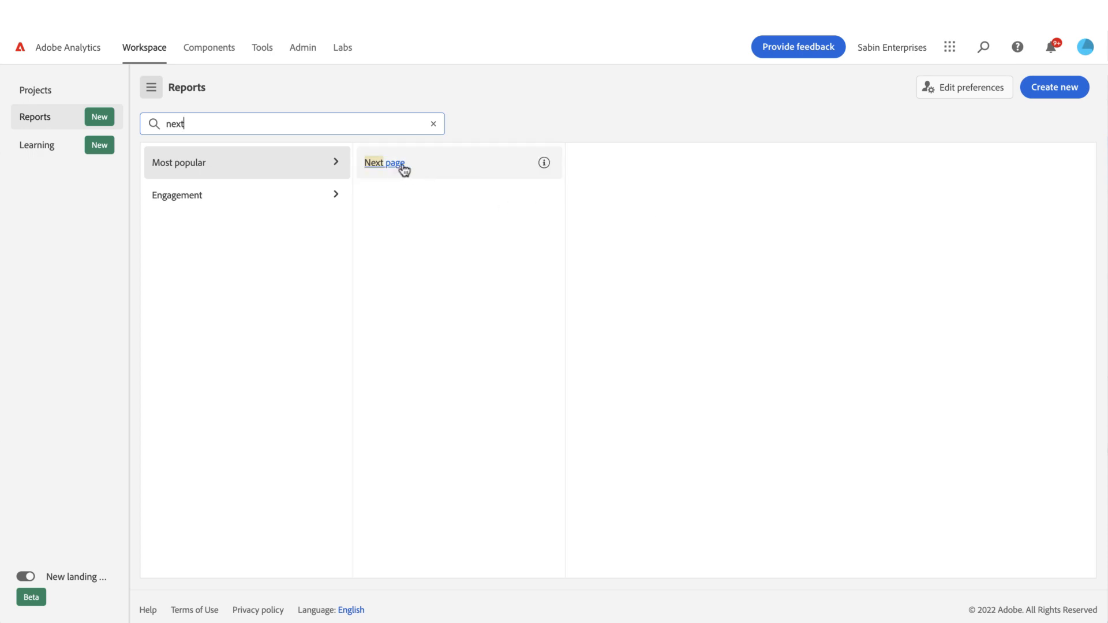
click(433, 123)
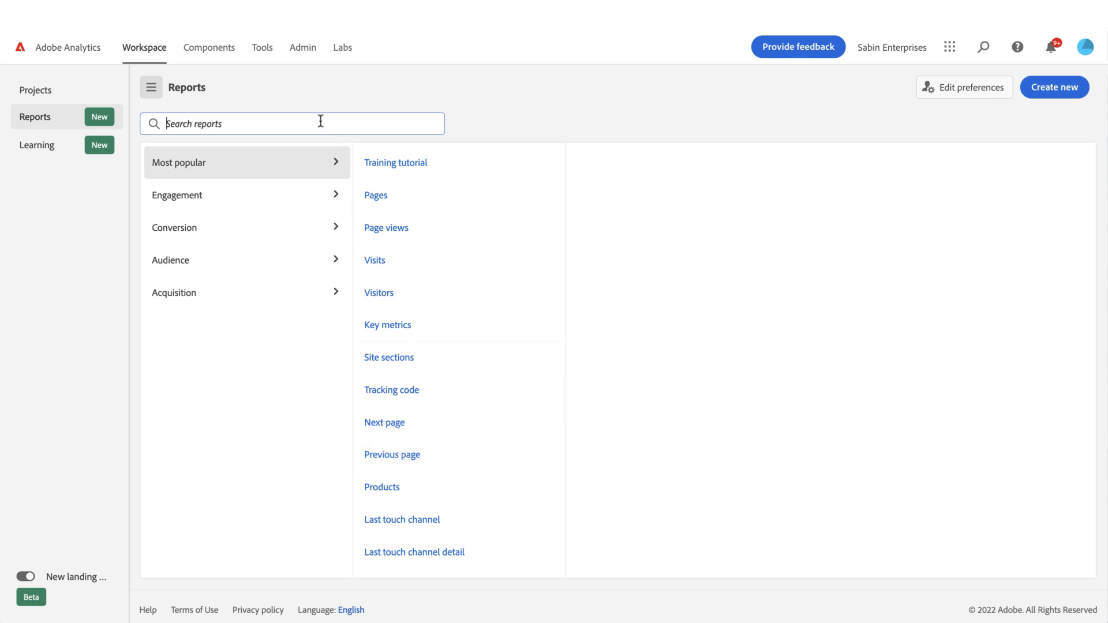
text(page summ)
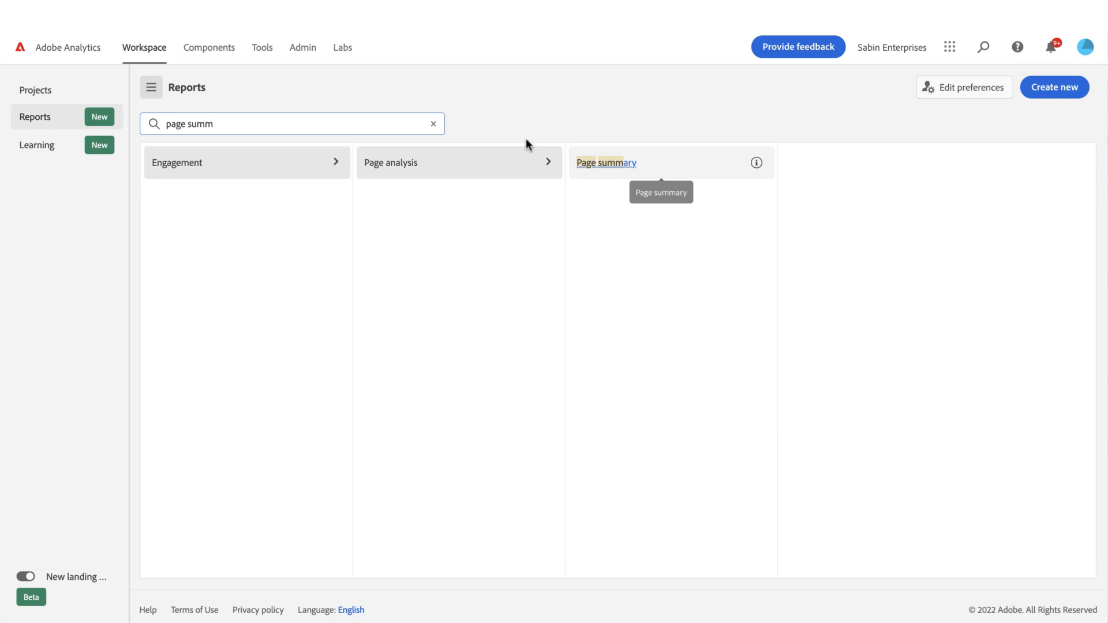
click(434, 125)
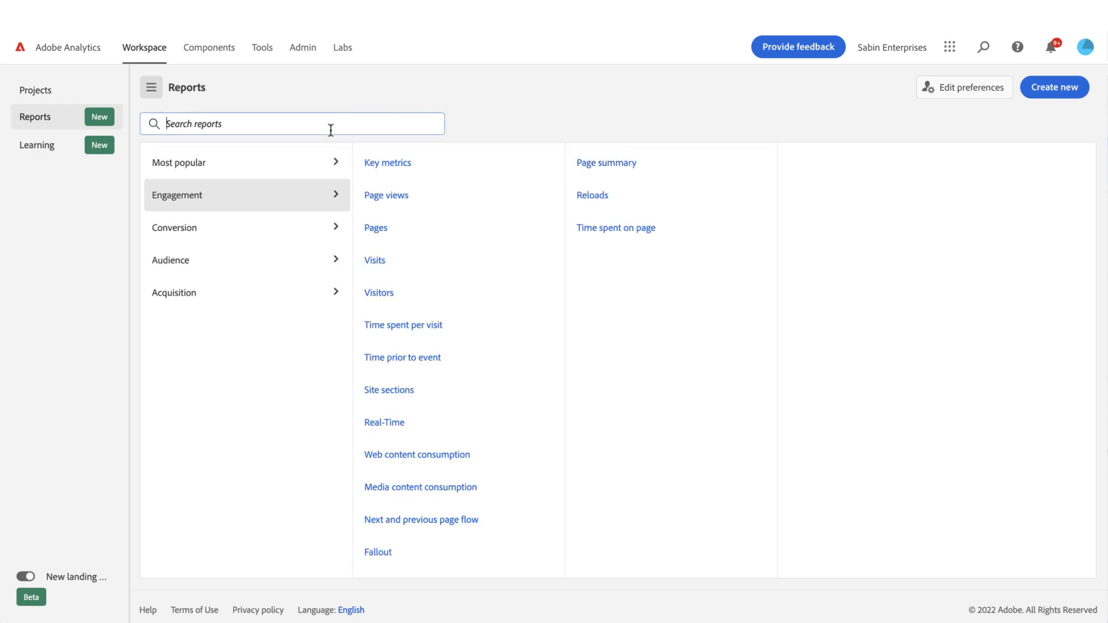
- Open the Next page report from the Most popular category and return to the reports list
click(307, 168)
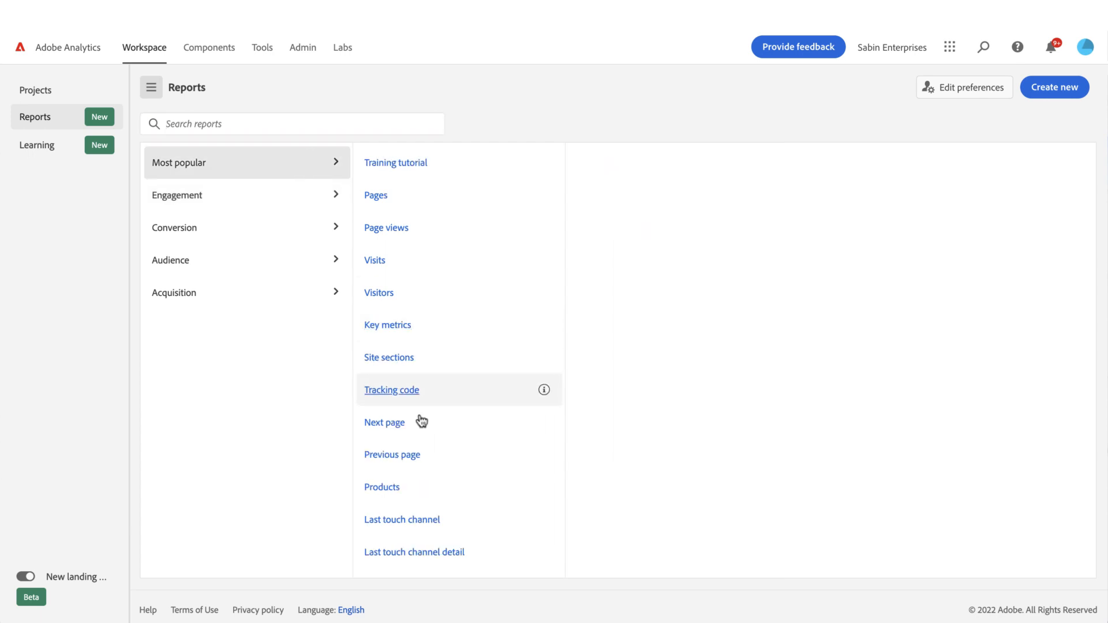
click(385, 423)
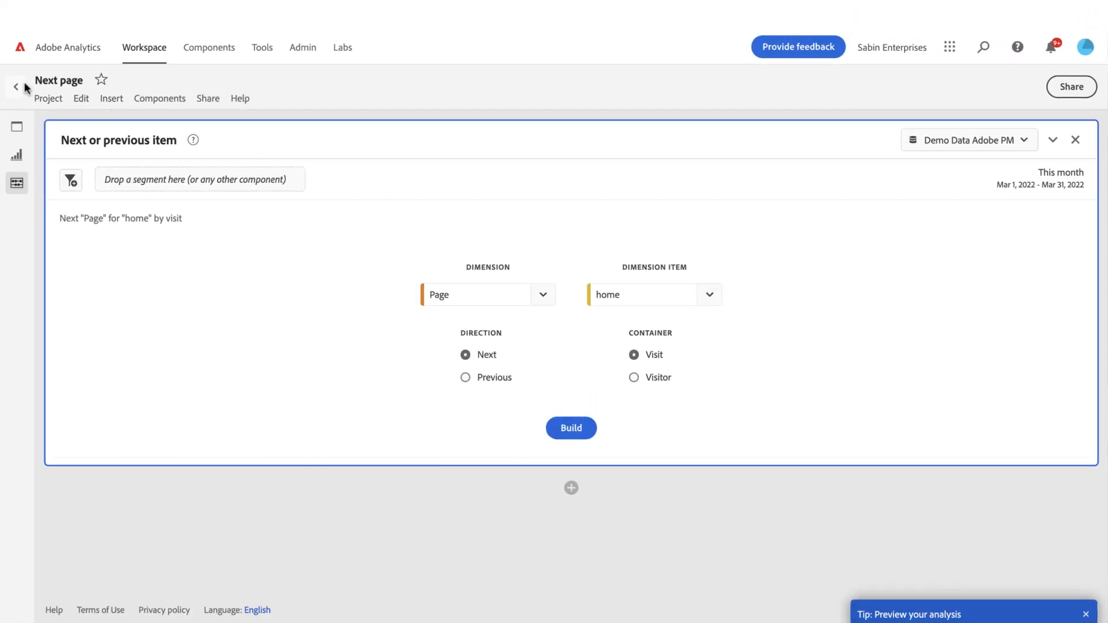
click(17, 87)
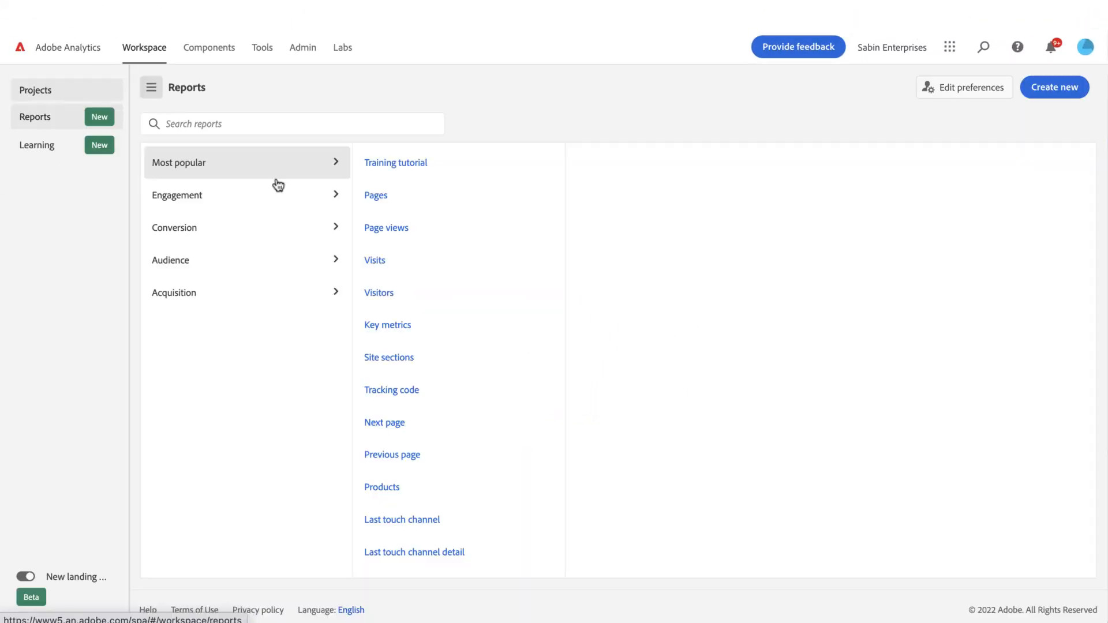
- Open the Previous page report and build it for the home page by visit
click(409, 456)
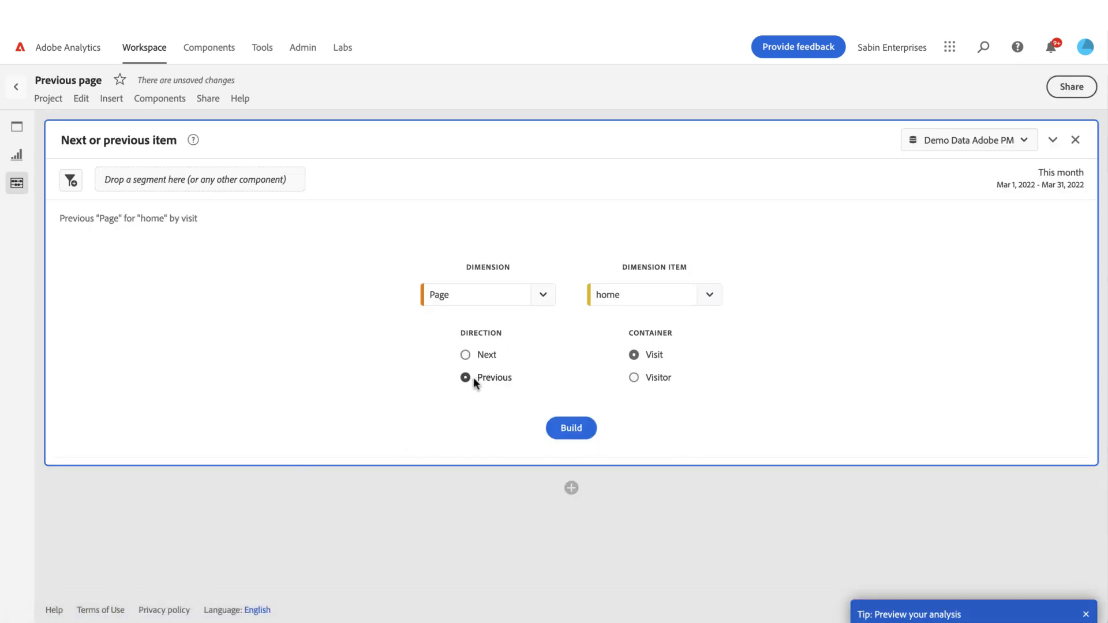
click(571, 428)
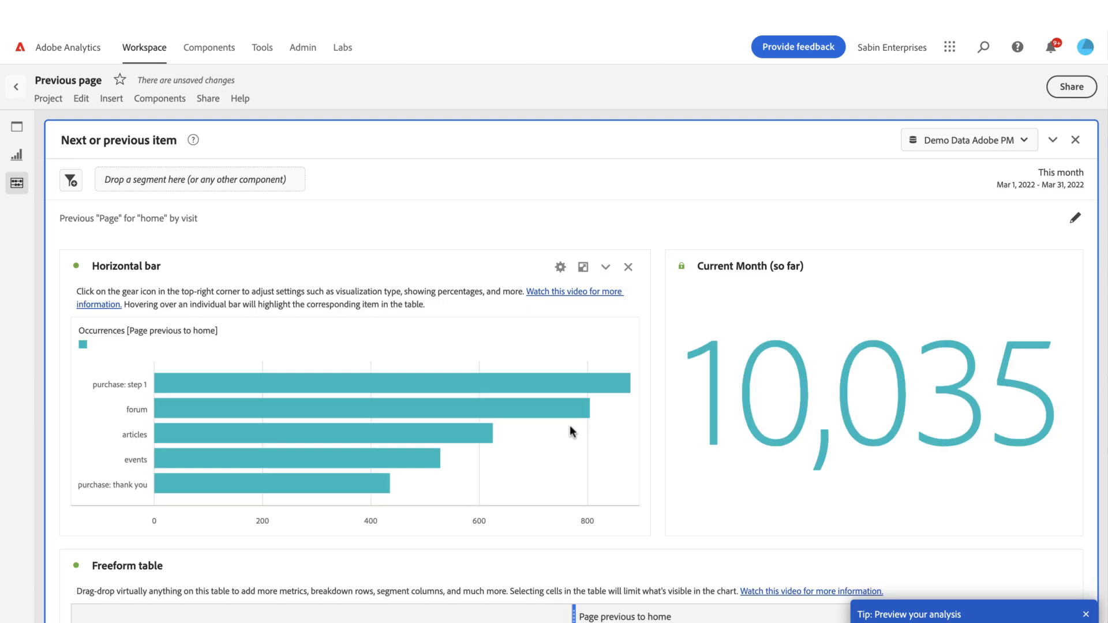
- Examine the report's bar chart and freeform table of pages previous to home, and leave the report without saving its changes
scroll(569, 425, down, 2)
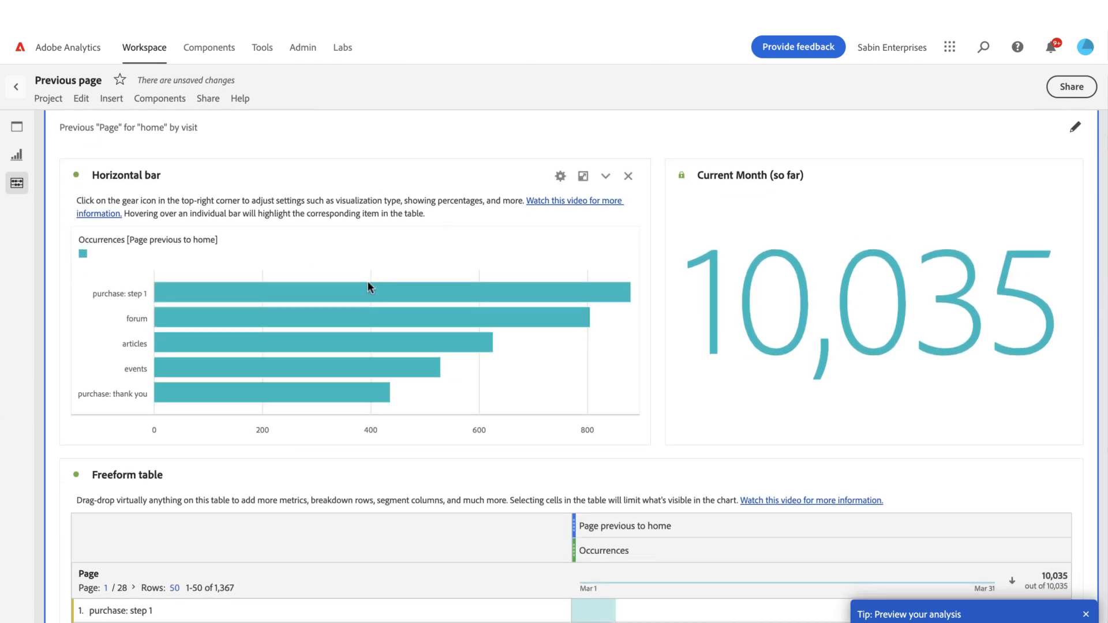
scroll(800, 271, down, 1)
scroll(801, 272, down, 5)
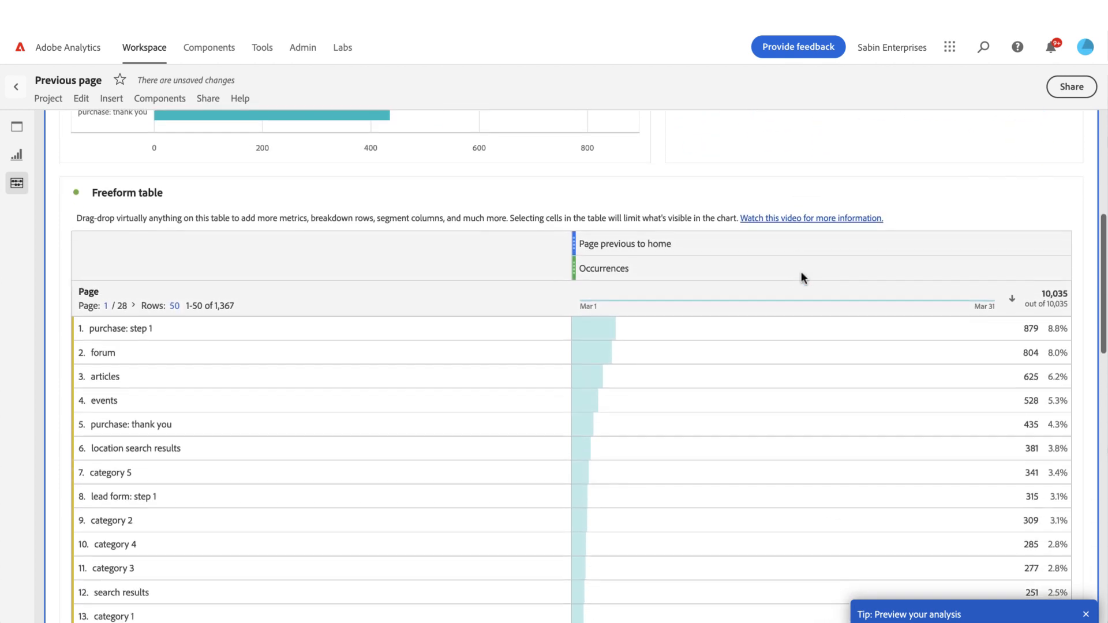
scroll(483, 292, down, 1)
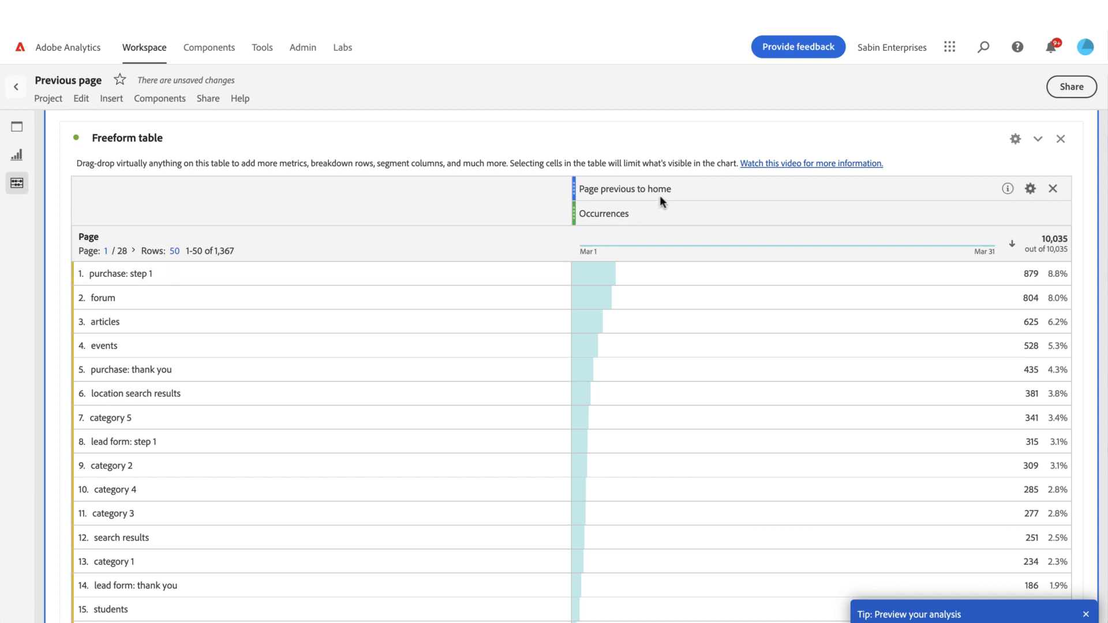
scroll(480, 375, down, 2)
scroll(481, 378, down, 12)
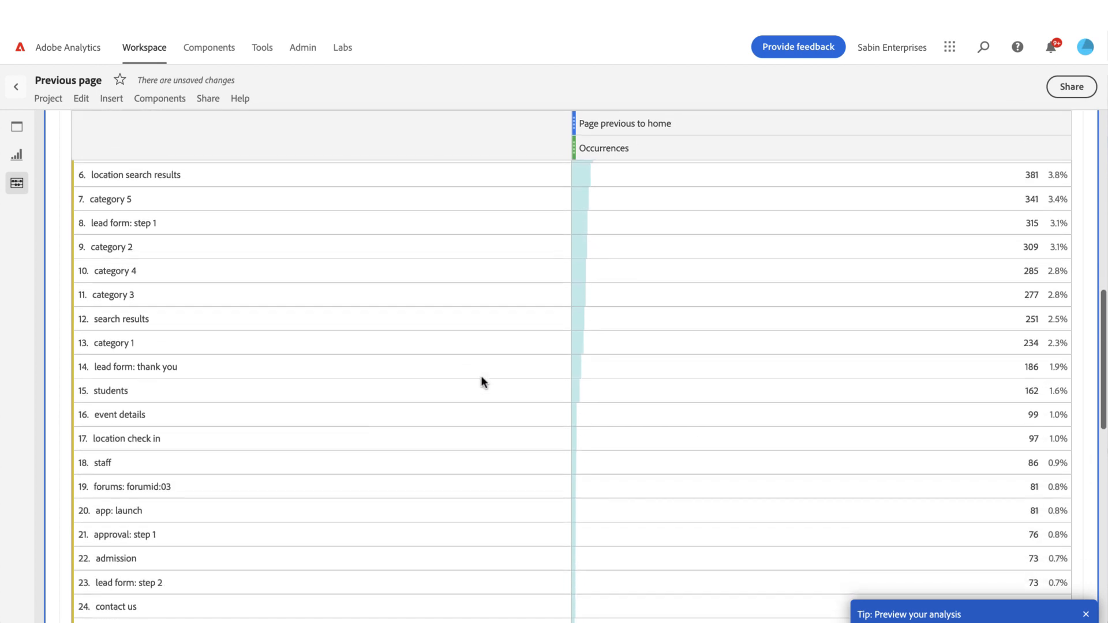
scroll(481, 379, up, 15)
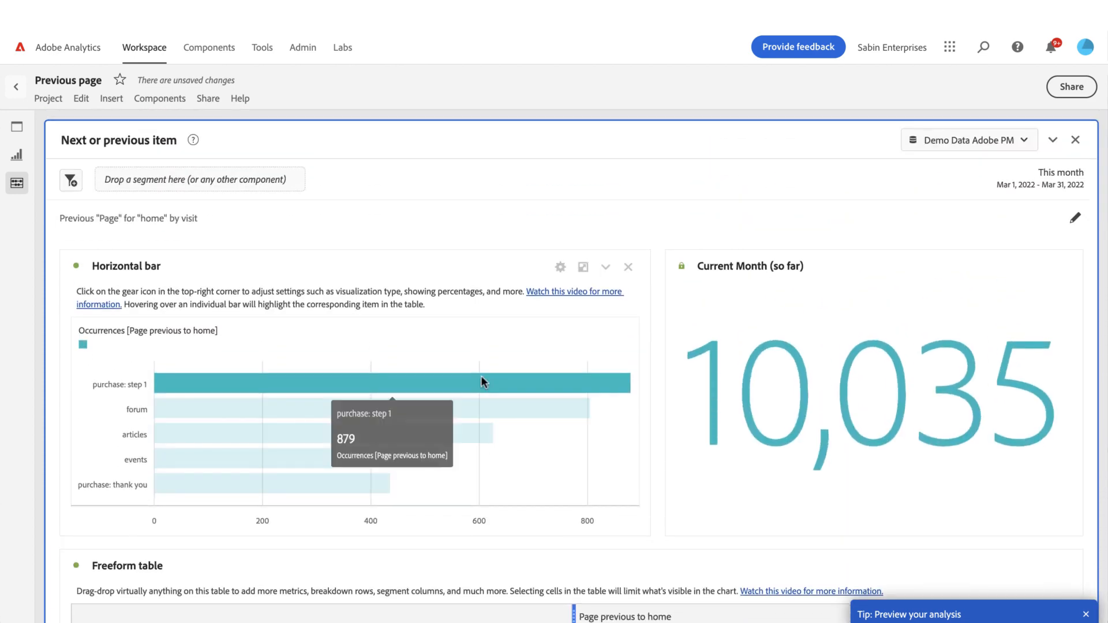
click(16, 87)
click(609, 378)
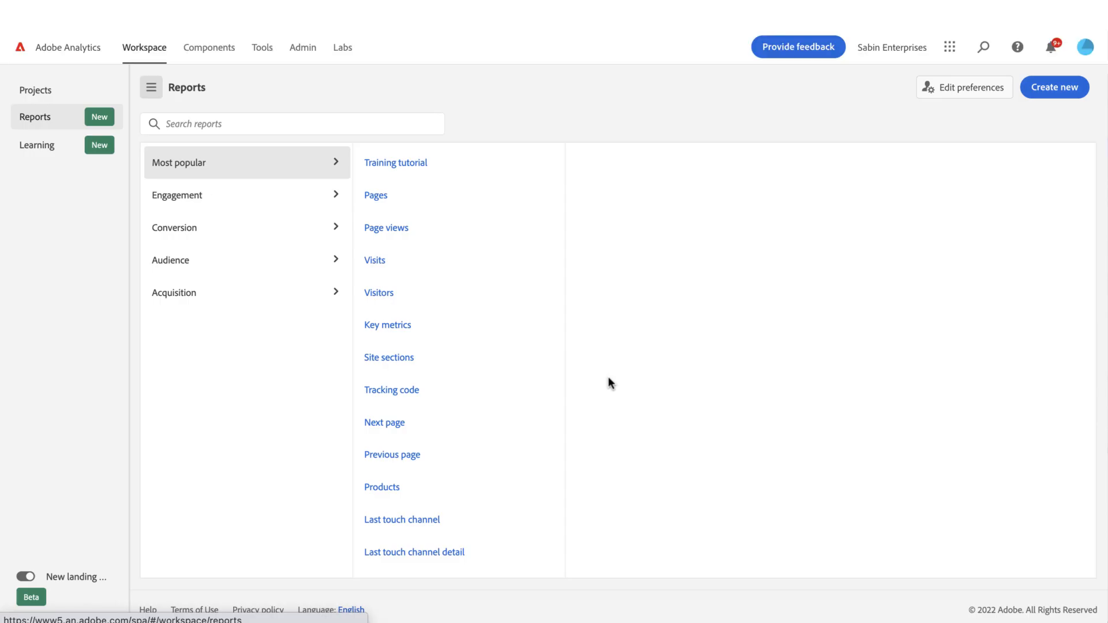
- Find the Page summary report by searching for "page sum", and build it for the home page
click(356, 127)
text(page sum)
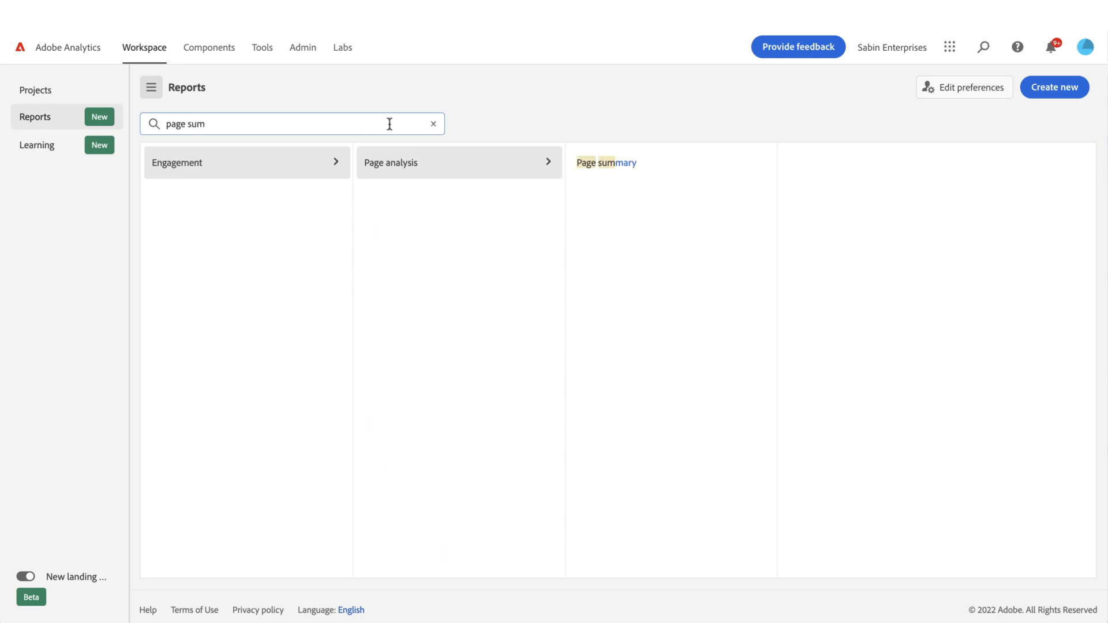
click(612, 163)
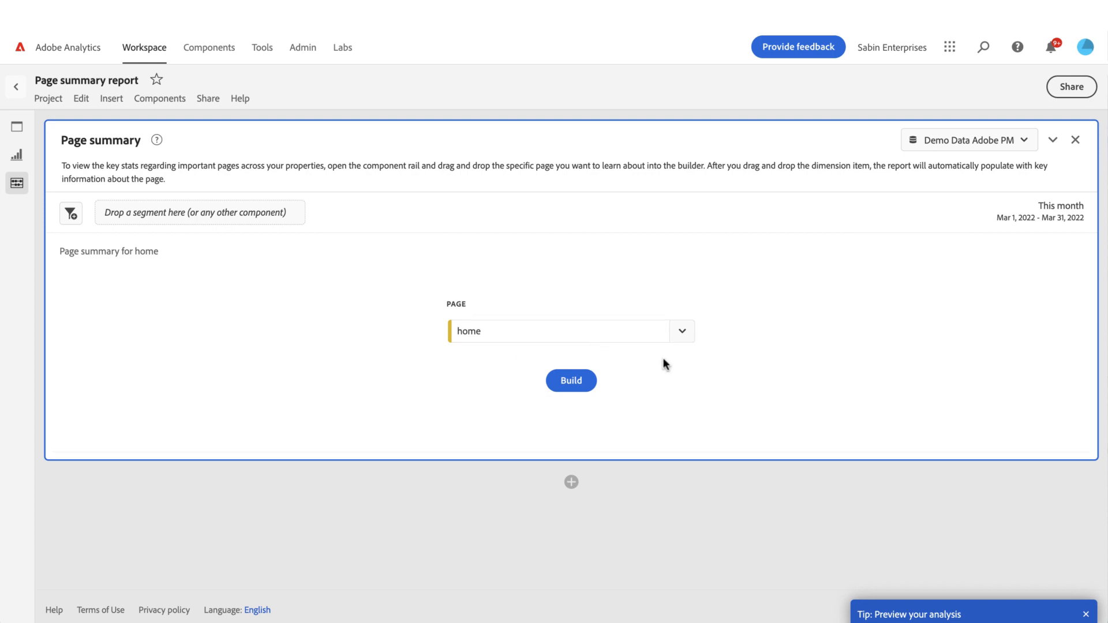
click(588, 385)
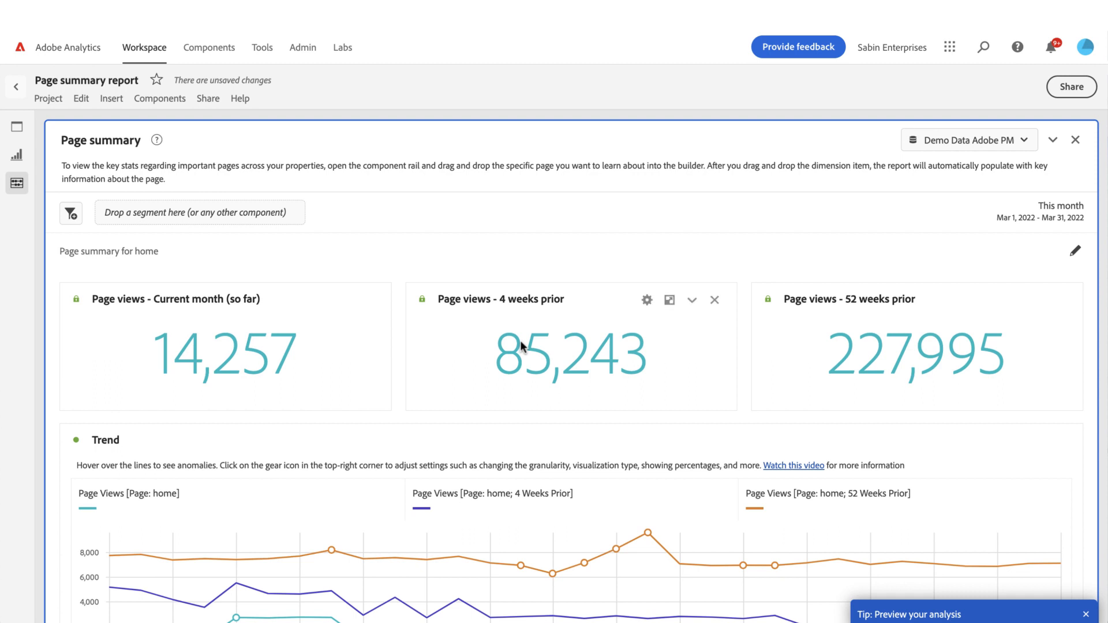
- Examine the page summary's page view totals, trend, time spent, entries, exits and the home node of the Flow visualization
scroll(869, 324, down, 2)
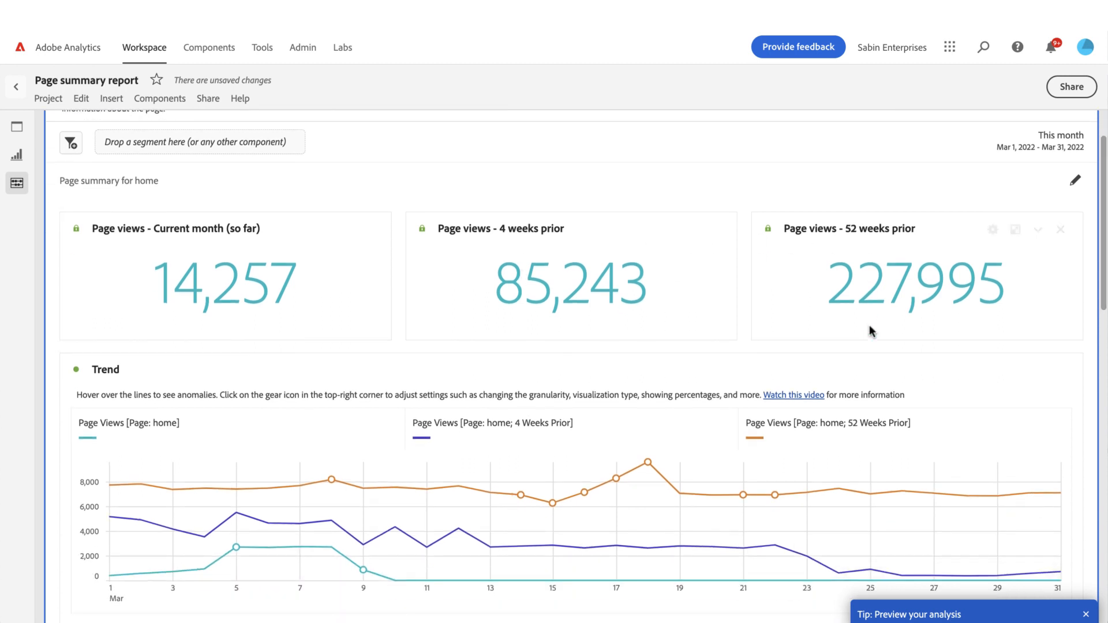
scroll(869, 330, down, 3)
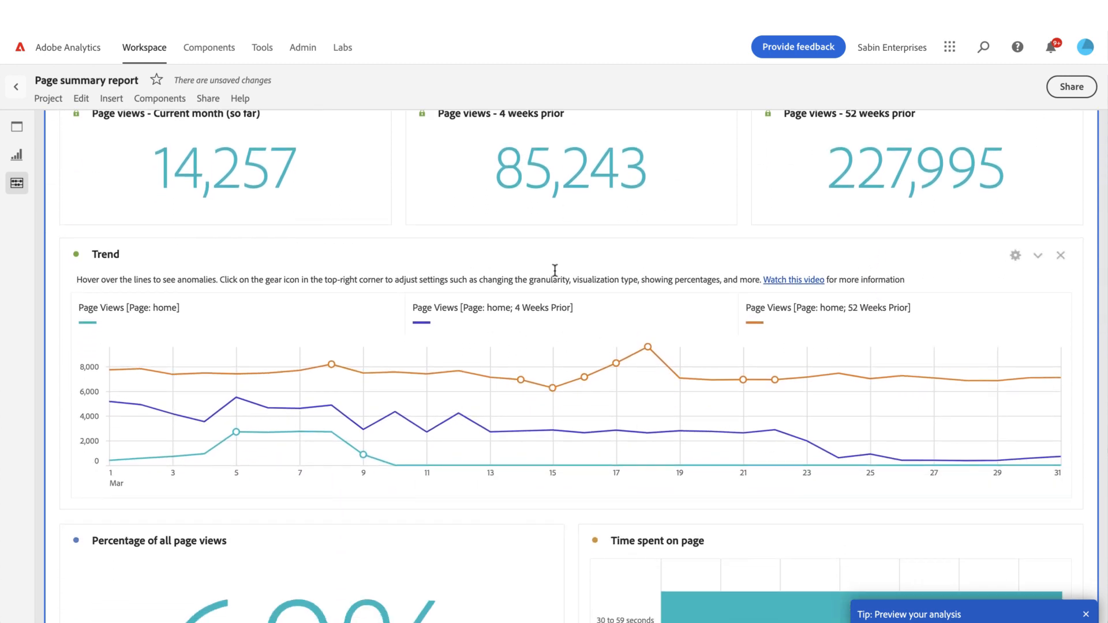
scroll(563, 317, down, 4)
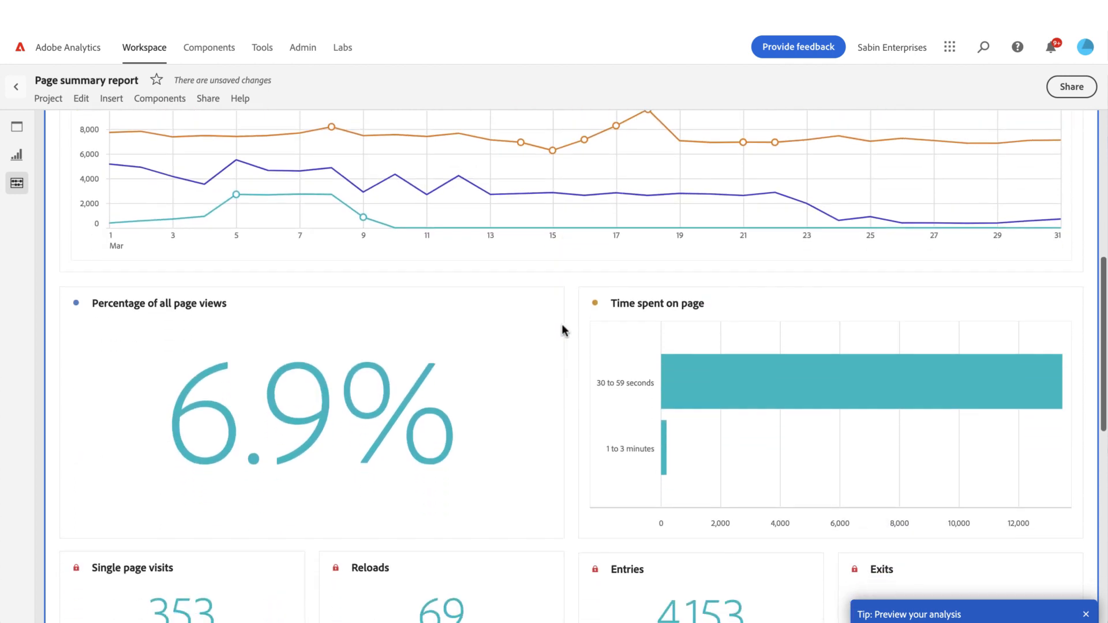
scroll(472, 398, down, 3)
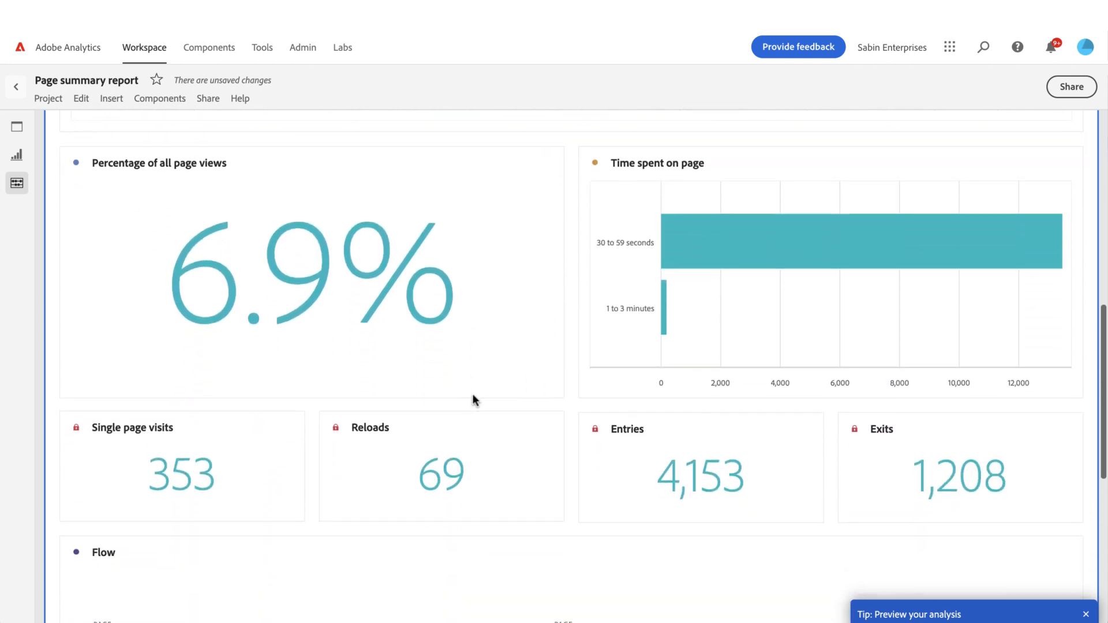
scroll(473, 399, down, 3)
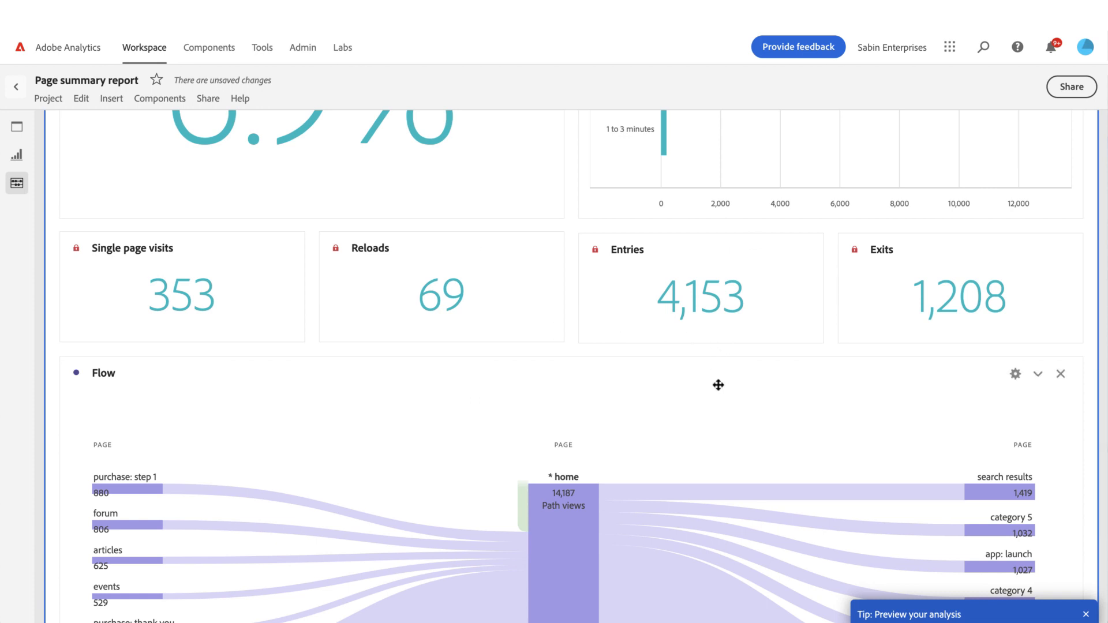
scroll(717, 384, down, 2)
mouse_move(531, 394)
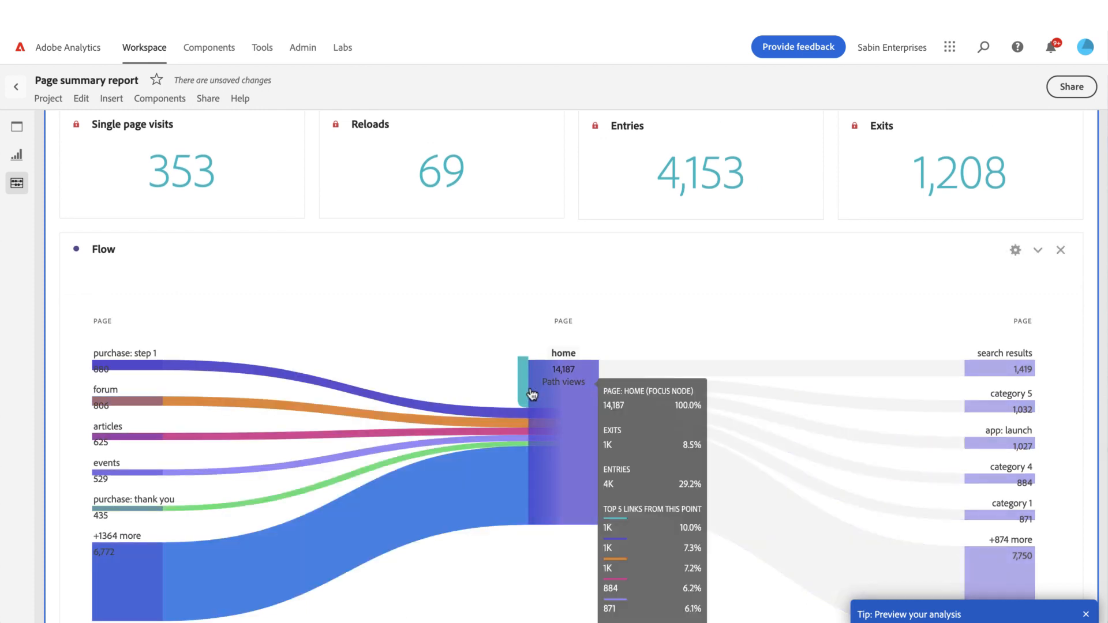
- Expand the column of pages following home in the Flow visualization to add another level of pages
click(533, 485)
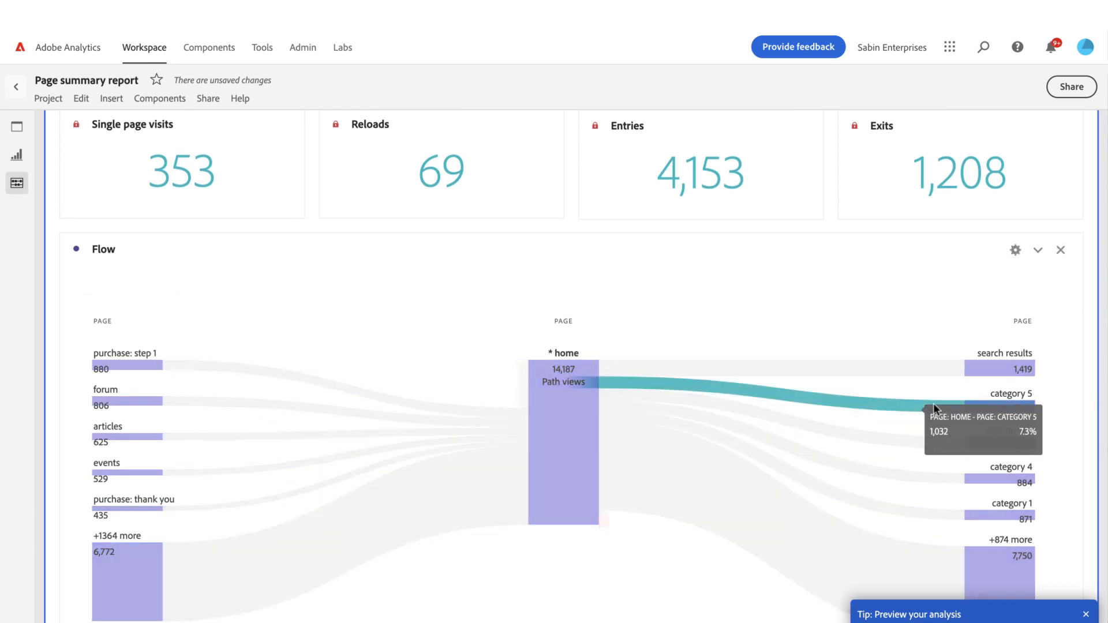
right_click(909, 349)
click(941, 286)
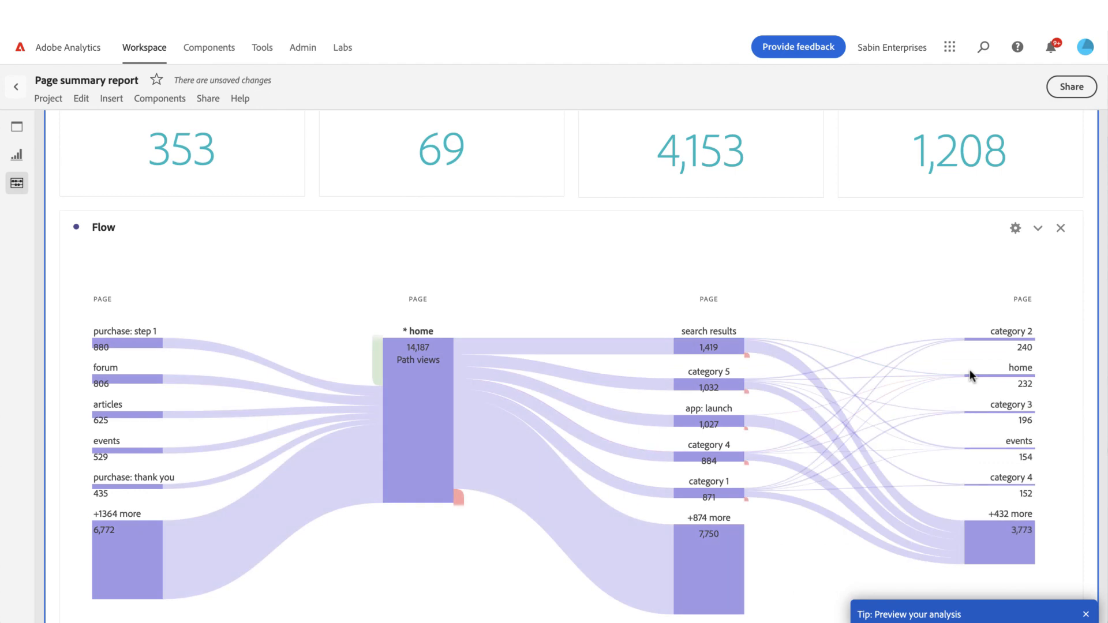
- Review the expanded Flow and the rest of the page summary, and leave the report, discarding its changes
scroll(810, 375, down, 3)
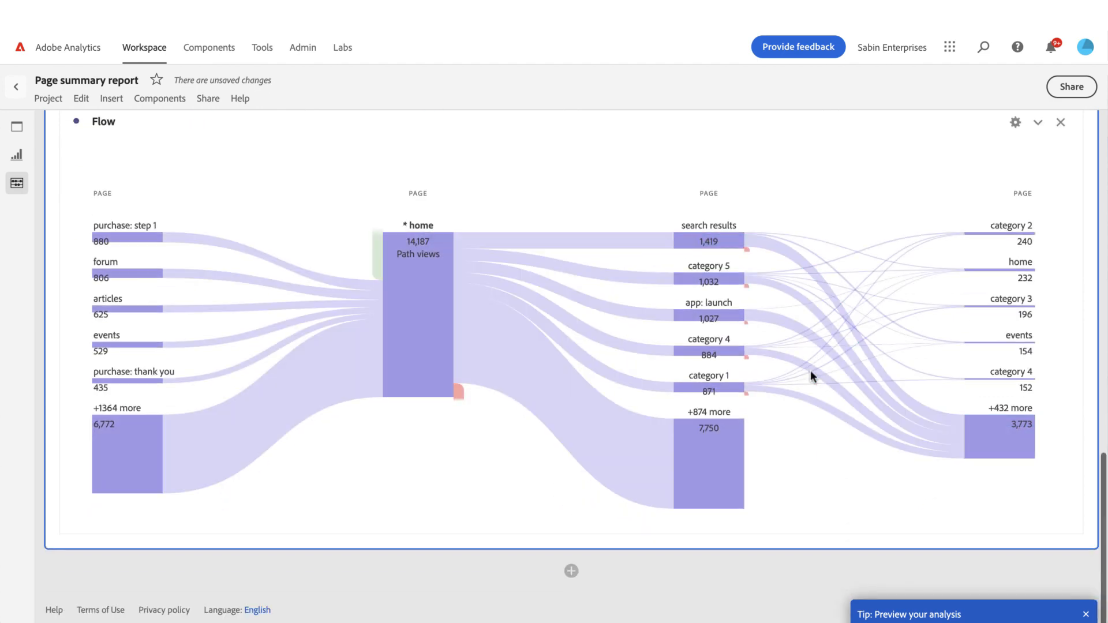
scroll(811, 375, up, 10)
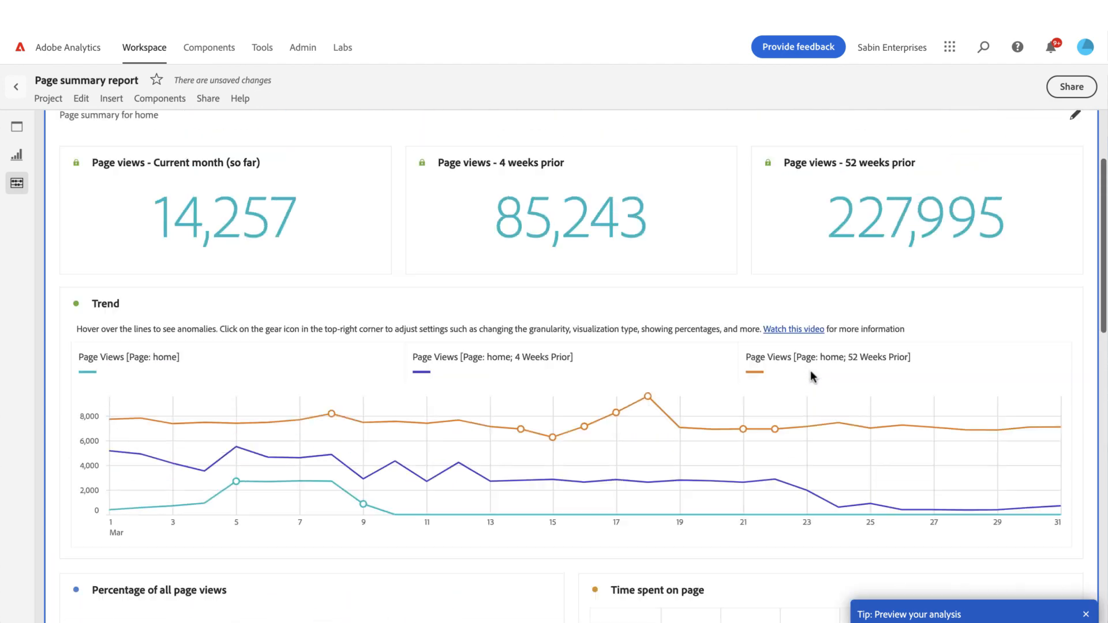
scroll(811, 375, up, 2)
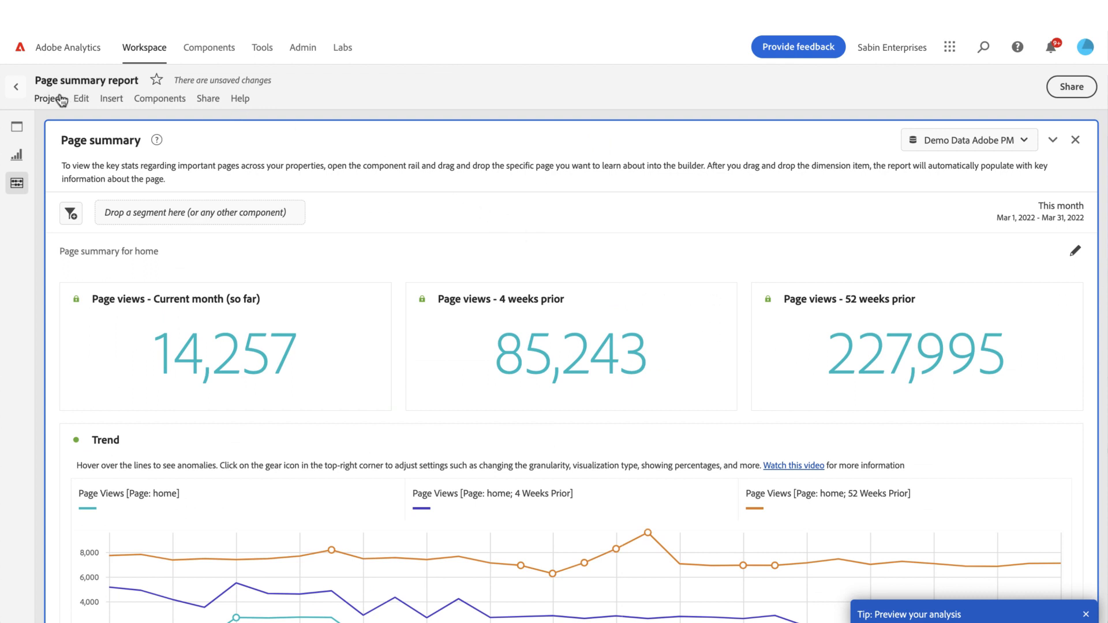
click(16, 87)
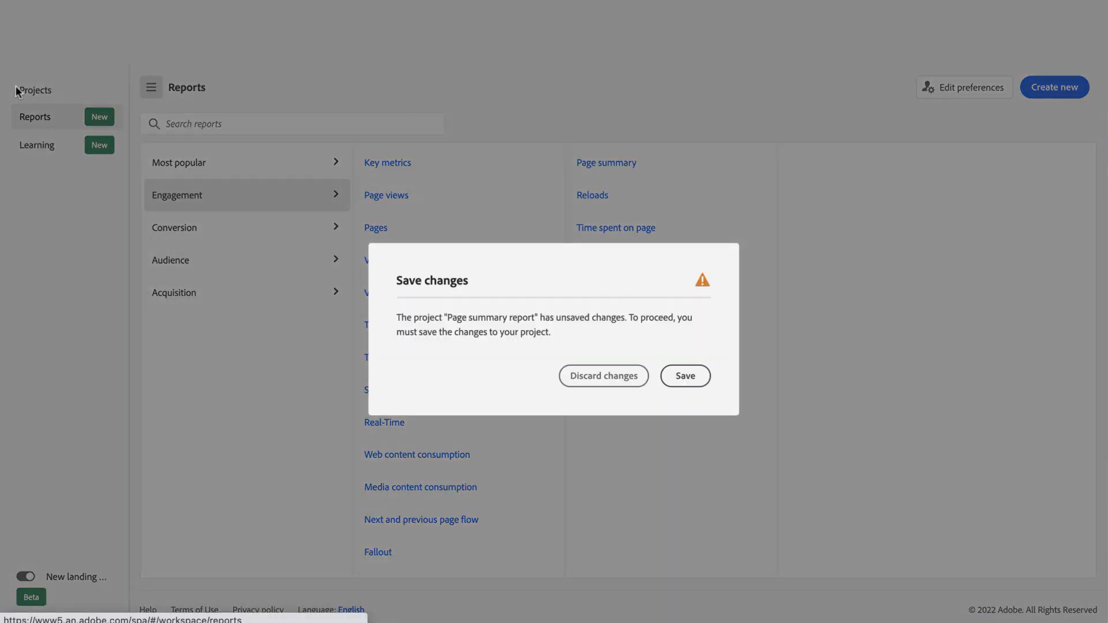
click(588, 377)
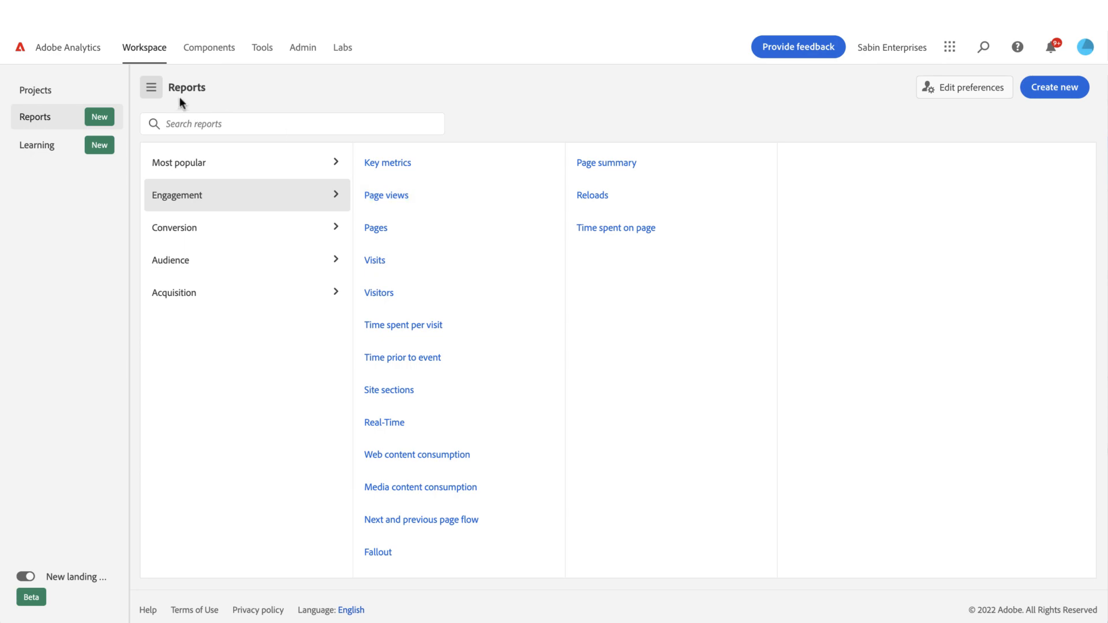
- Open the "Next, Previous & Page" project from the projects list and show its available panels
click(72, 91)
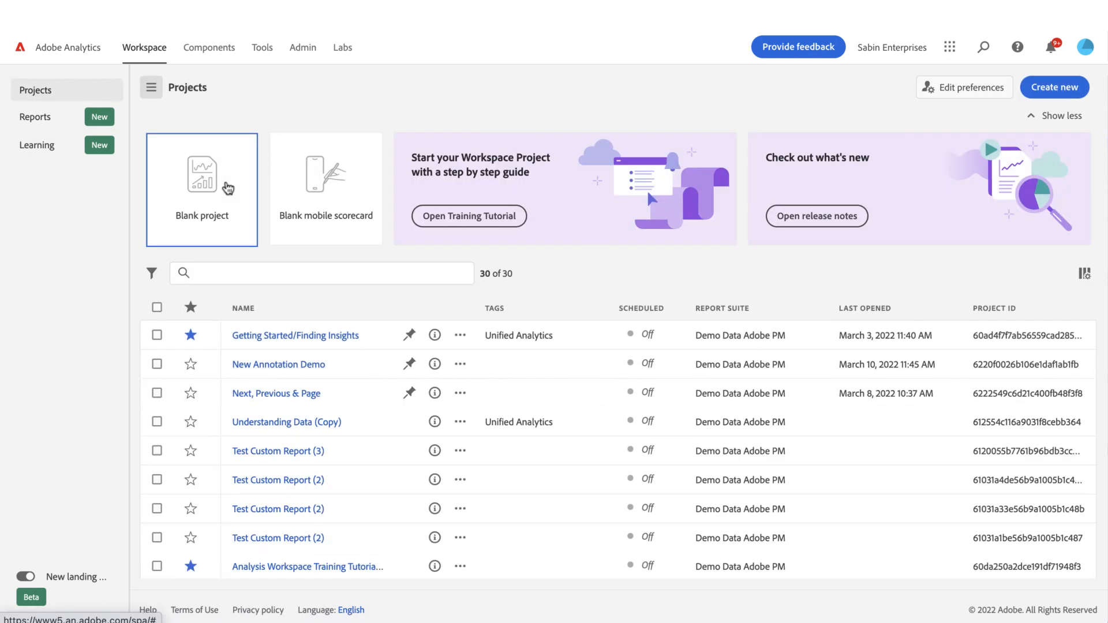
click(277, 393)
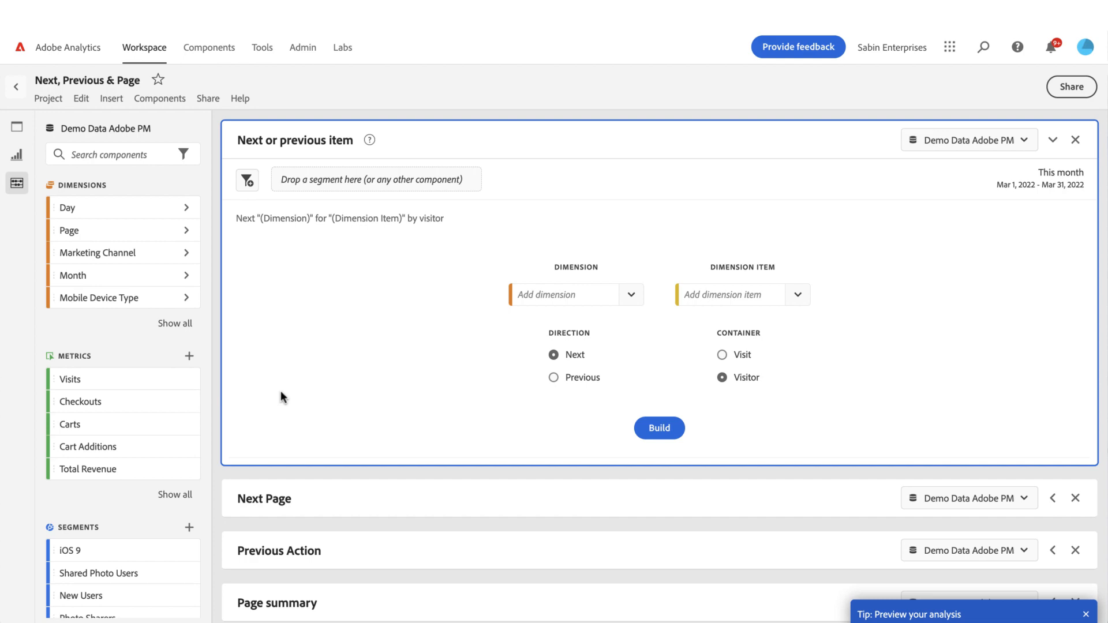
click(17, 132)
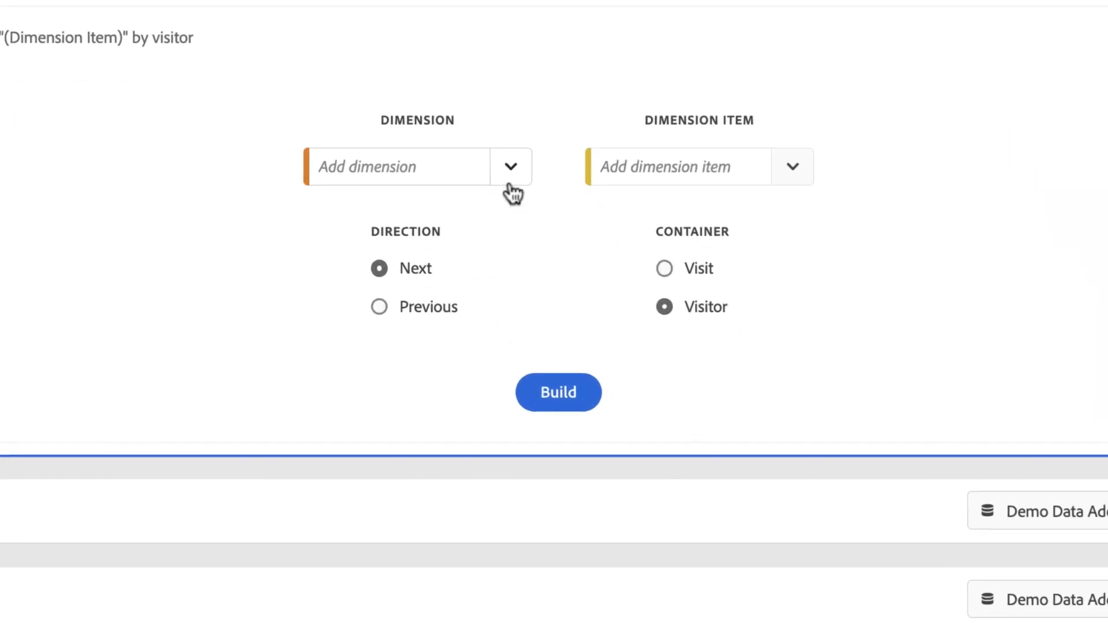
- Configure the Next or previous item panel with the Page dimension and home as the dimension item, and build it
click(513, 180)
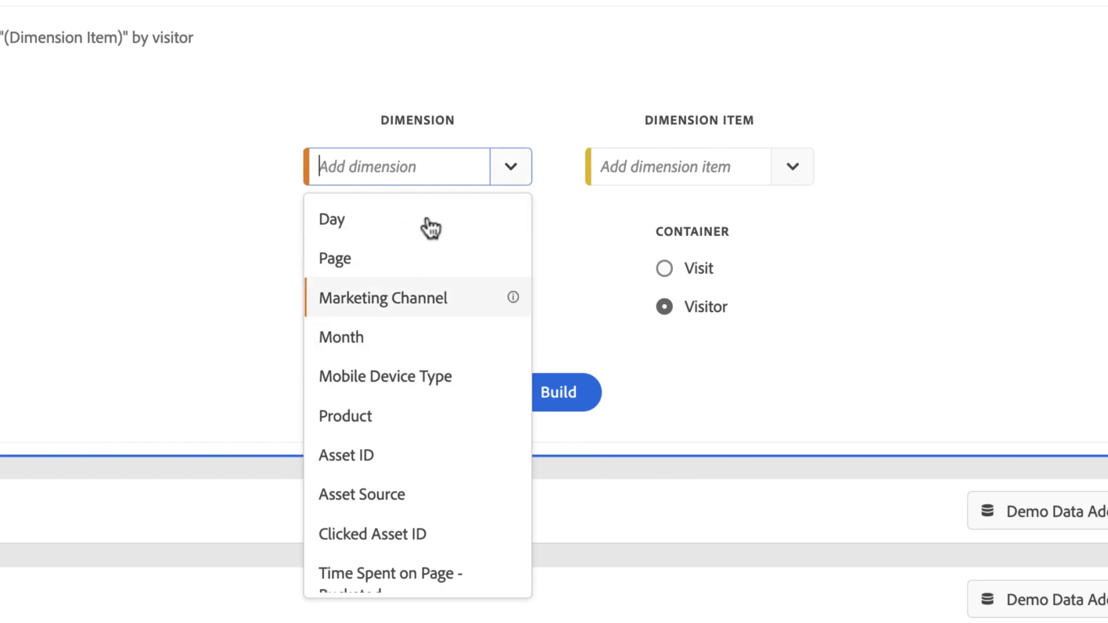
click(421, 271)
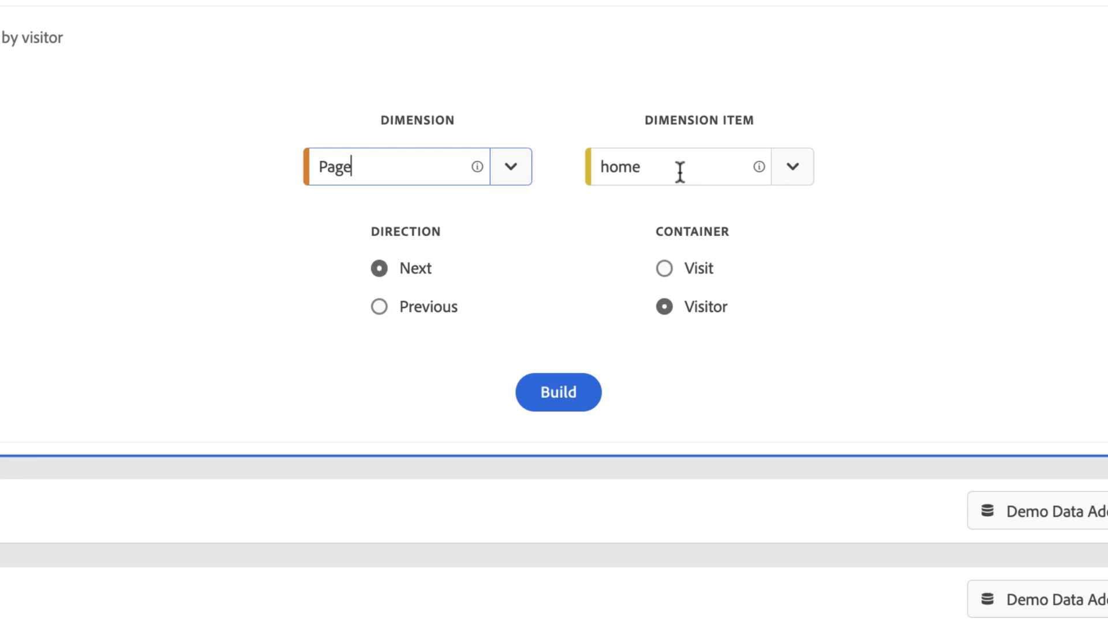
scroll(679, 172, down, 2)
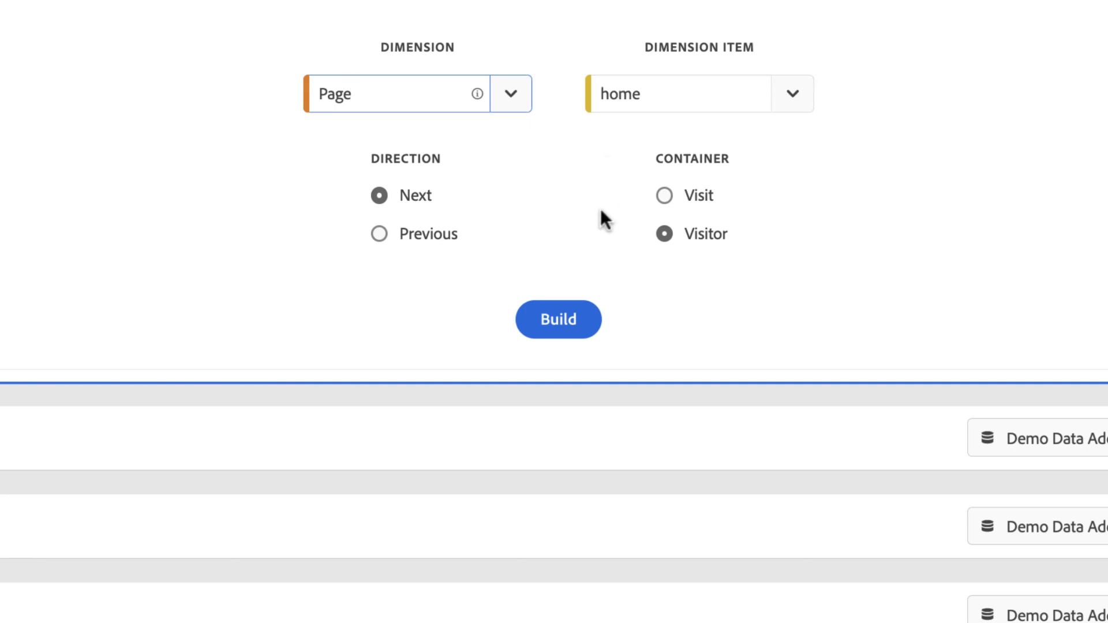
click(584, 315)
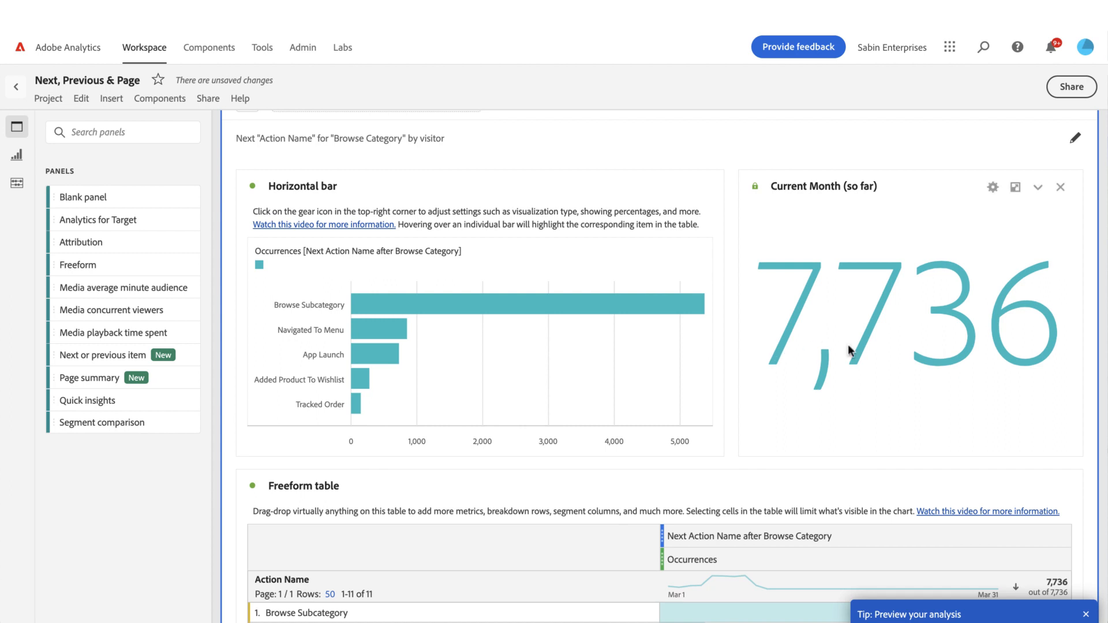
- Expand the Previous Action panel and review its horizontal bar chart, current month total and freeform table
scroll(847, 344, down, 7)
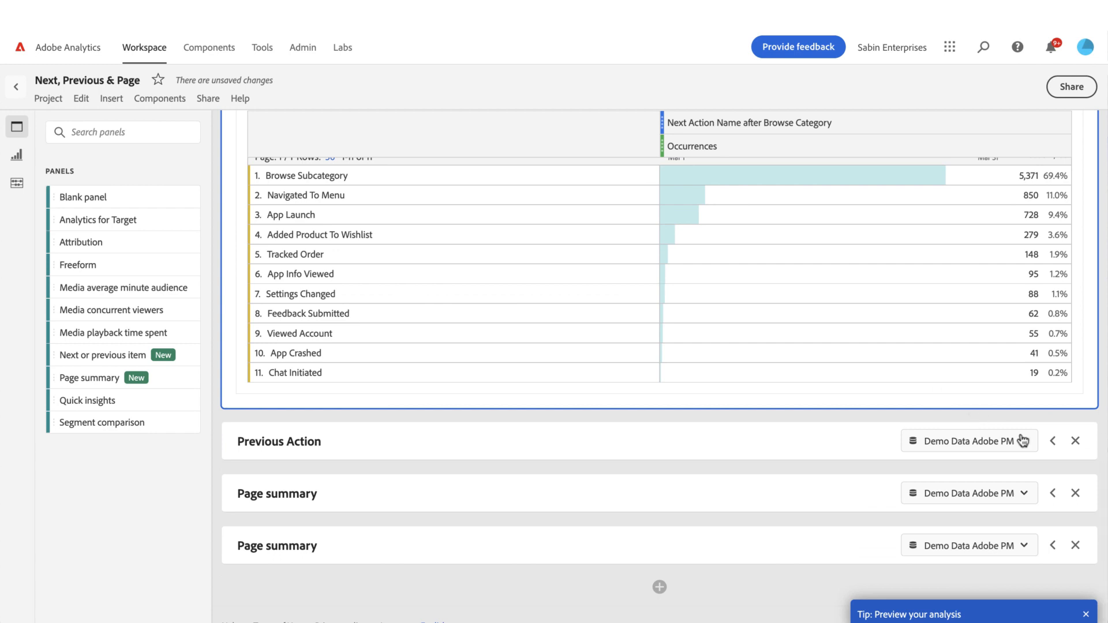
click(1053, 441)
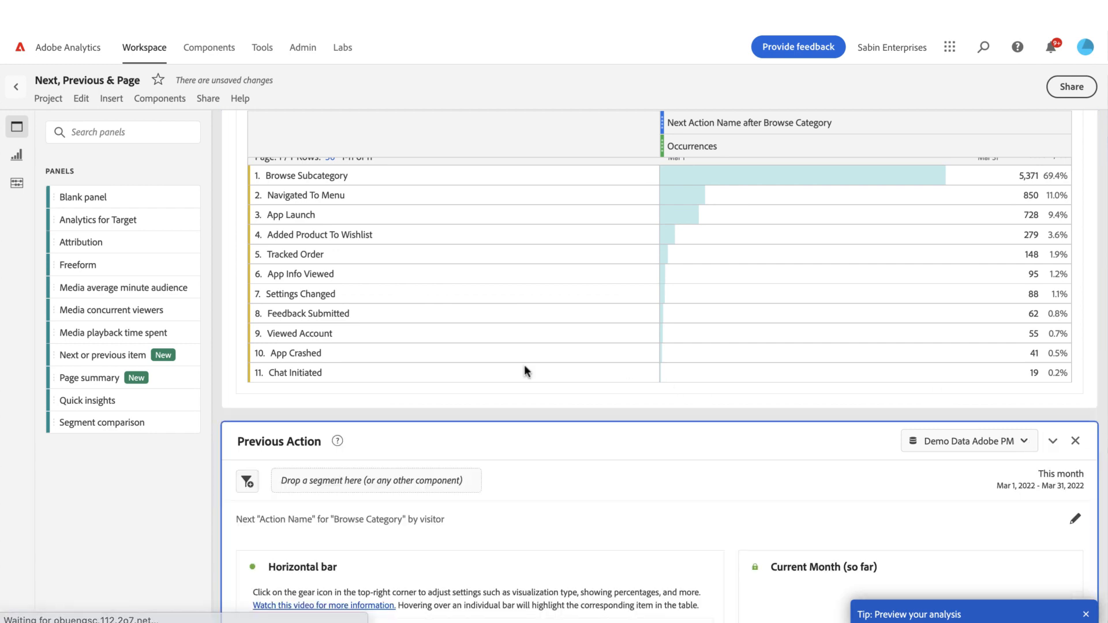
scroll(458, 362, down, 1)
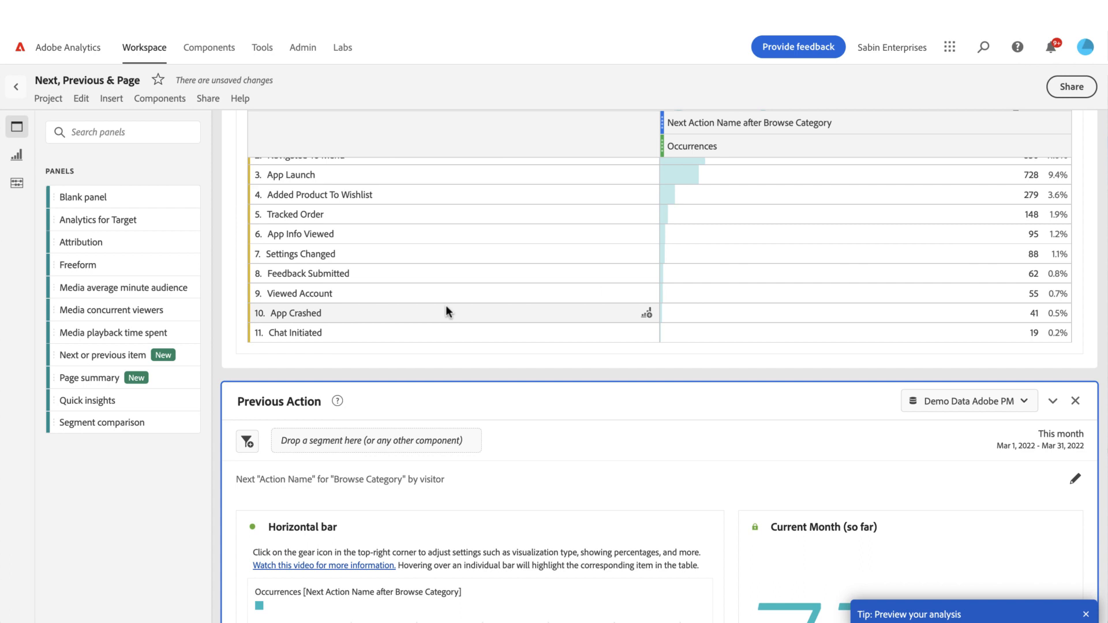
scroll(505, 342, down, 4)
scroll(525, 337, down, 4)
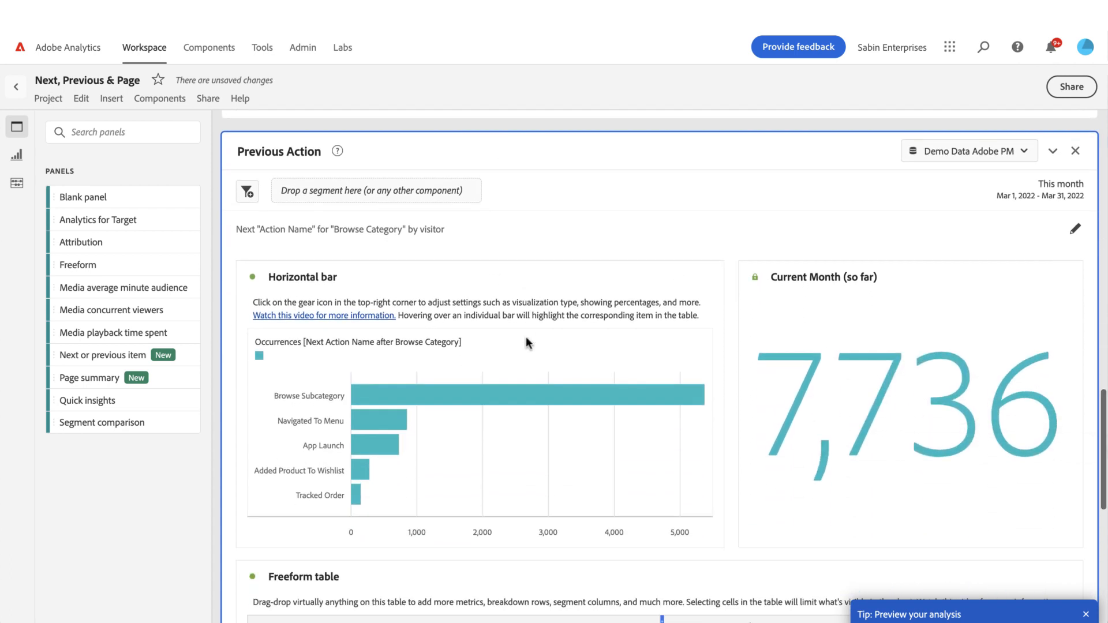
scroll(651, 307, down, 6)
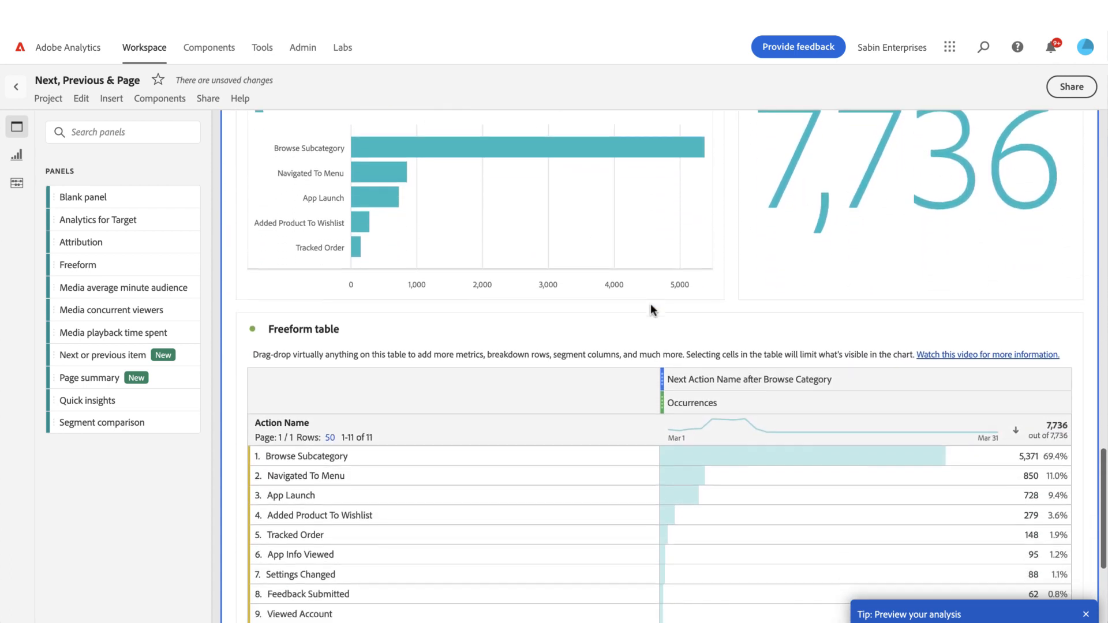
scroll(650, 307, up, 1)
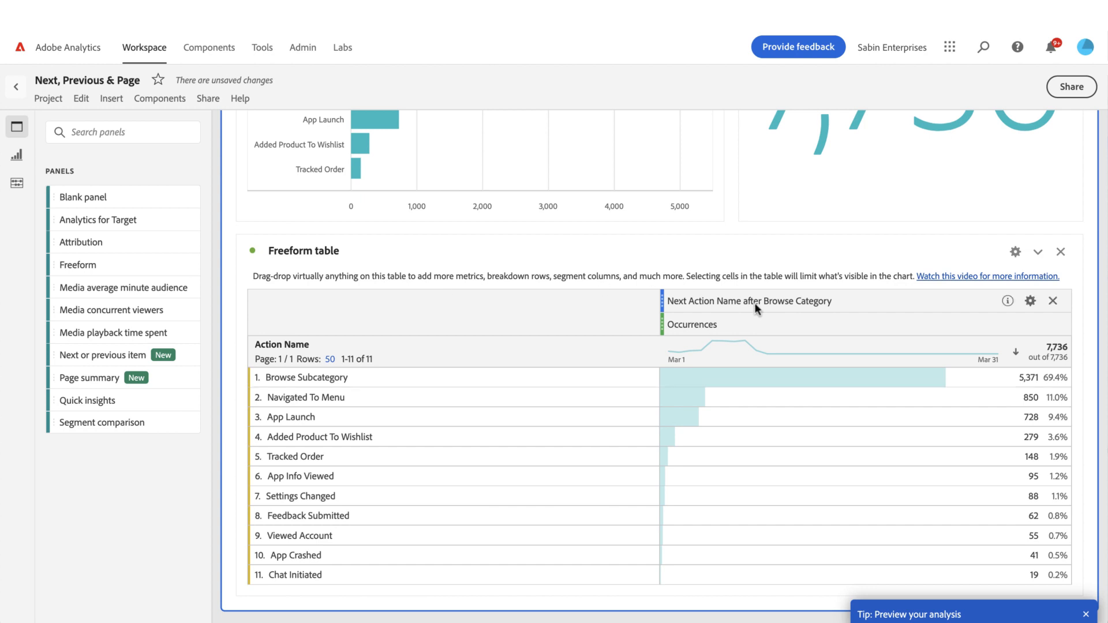
scroll(754, 302, down, 1)
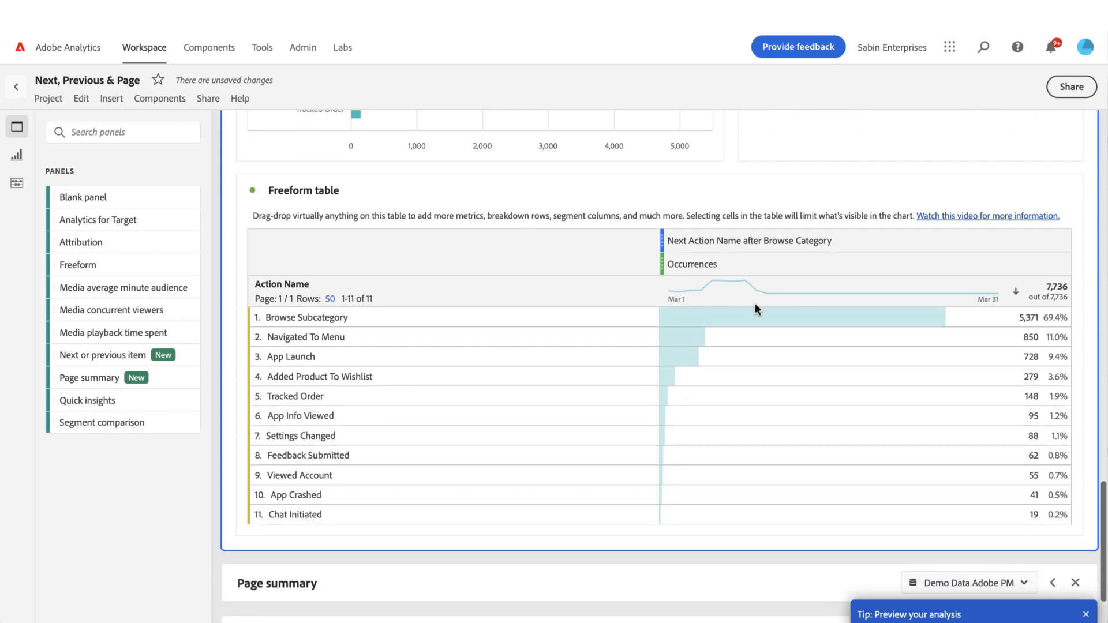
- Expand both Page summary panels and review the built summary for home from page views and trend through to the Flow visualization
scroll(753, 302, down, 2)
click(1052, 476)
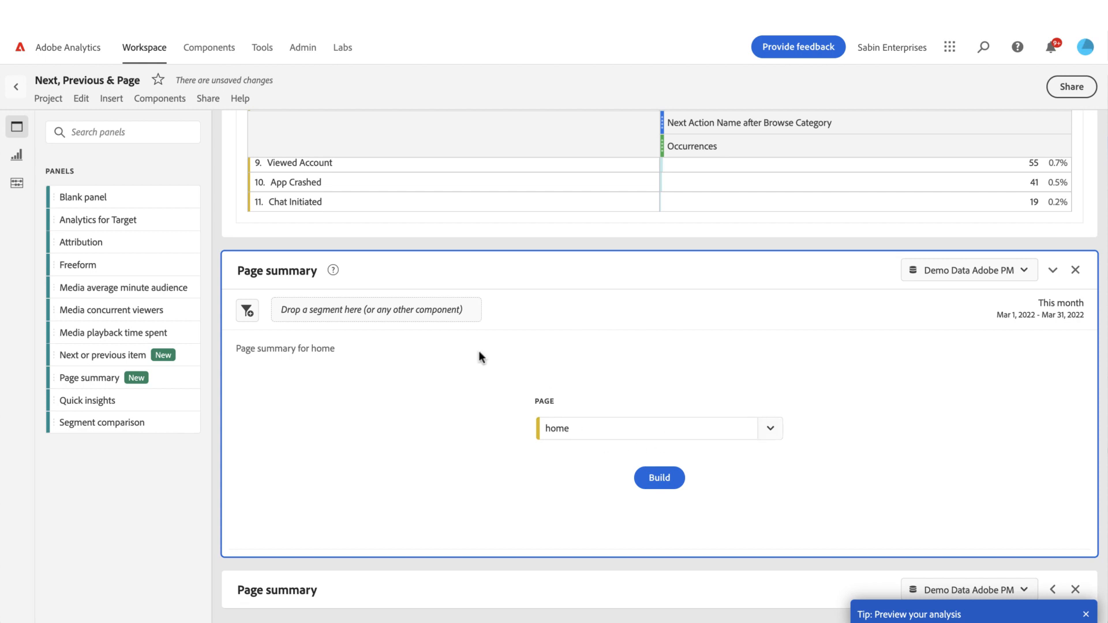
scroll(681, 349, down, 1)
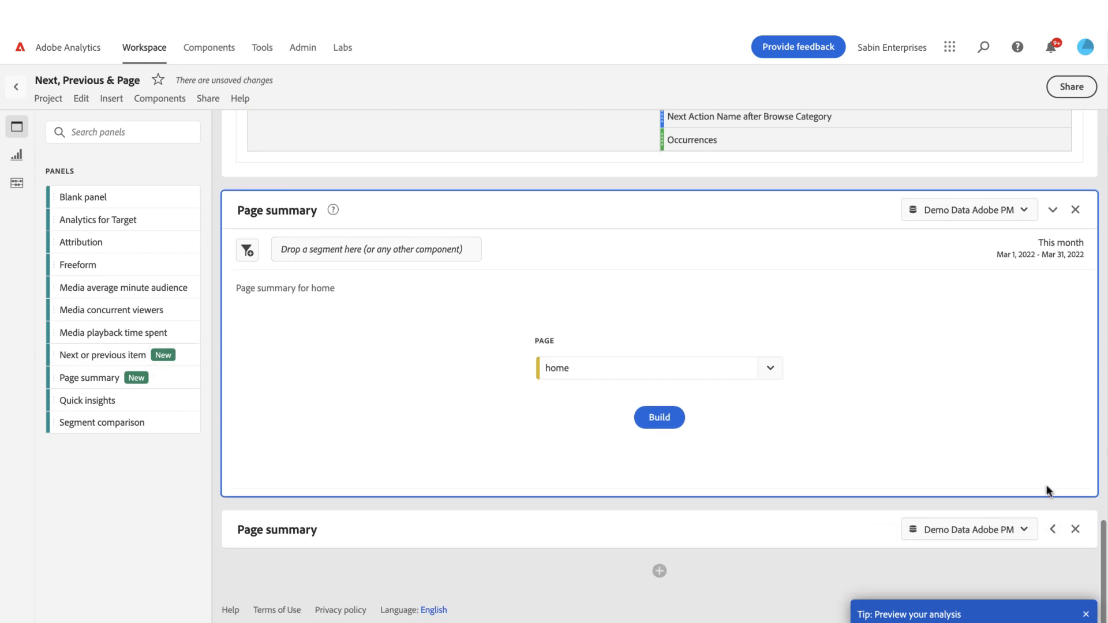
click(1049, 526)
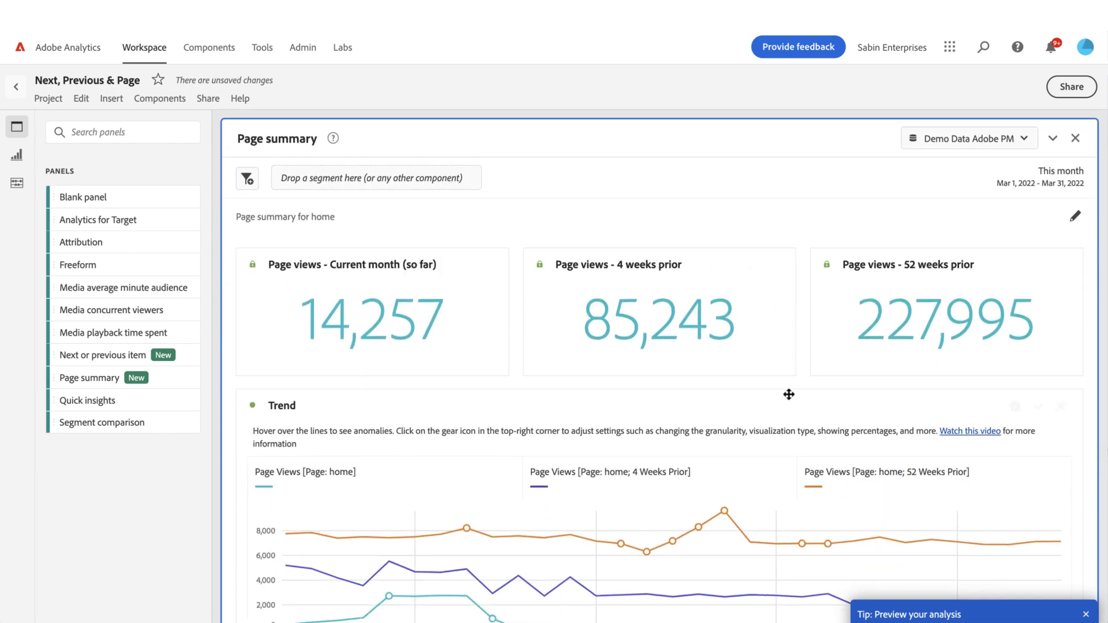
scroll(787, 393, down, 4)
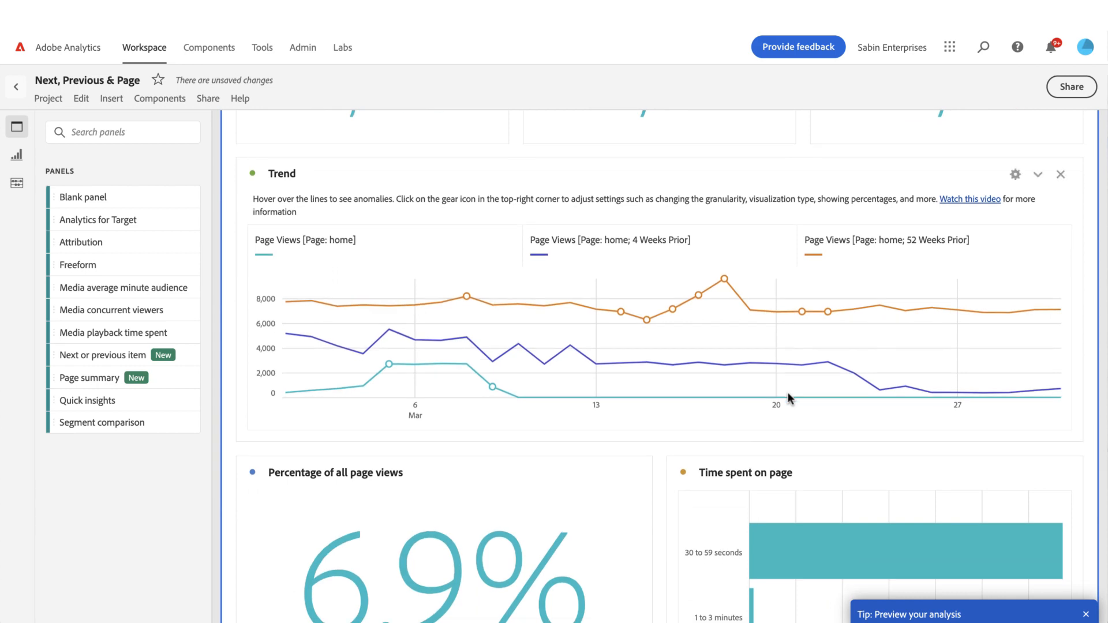
scroll(787, 393, down, 5)
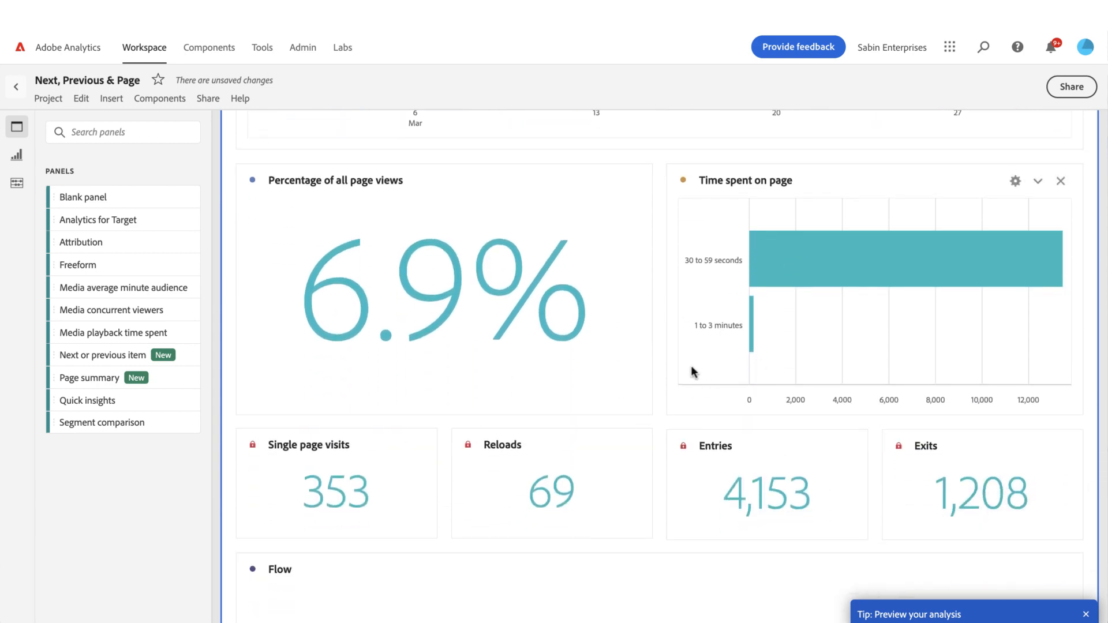
scroll(692, 368, down, 7)
mouse_move(691, 369)
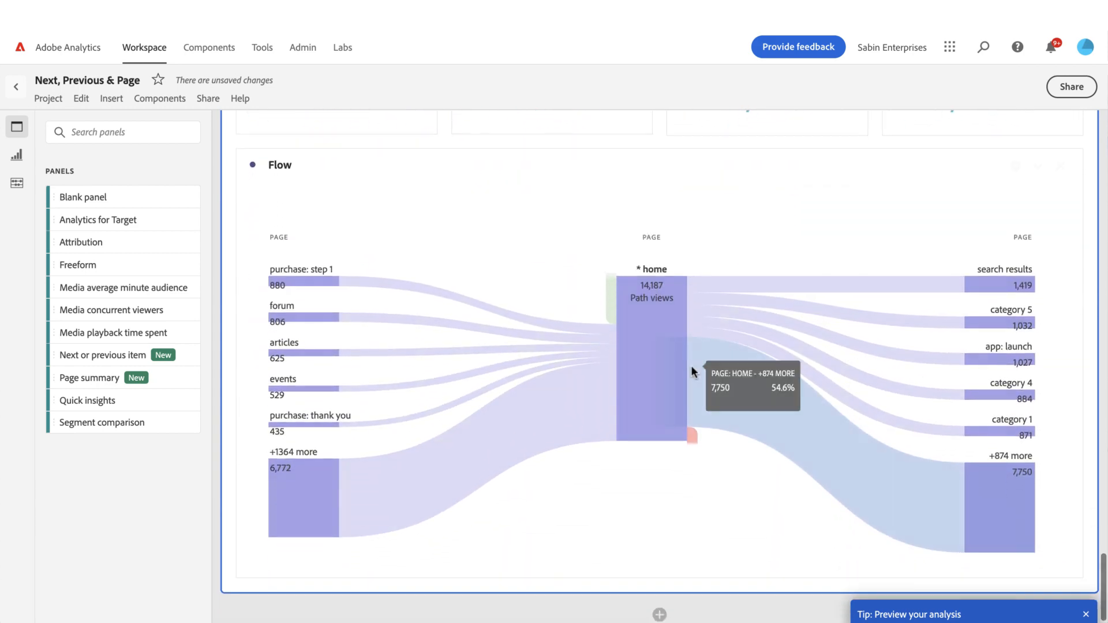